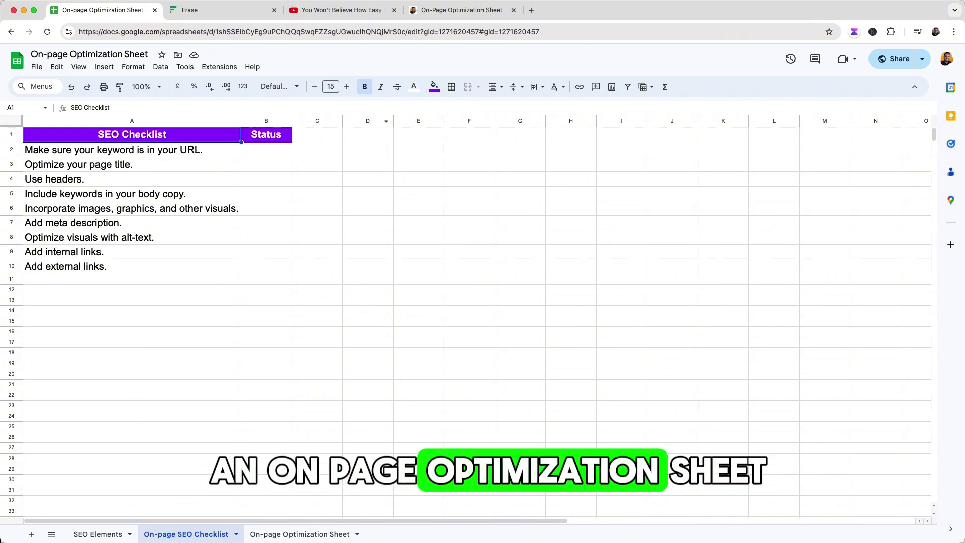
- Show the On-page Optimization Sheet tab and scan its posts, keywords, dates and results columns
{"action": "left_click", "coordinate": [314, 534]}
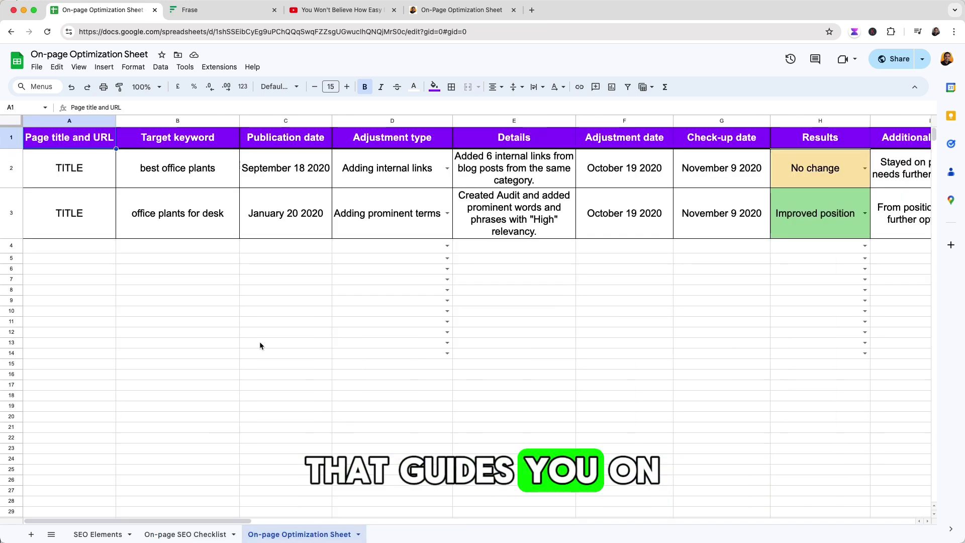
{"action": "scroll", "coordinate": [277, 297], "scroll_direction": "right", "scroll_amount": 3}
{"action": "scroll", "coordinate": [277, 301], "scroll_direction": "right", "scroll_amount": 1}
{"action": "scroll", "coordinate": [277, 300], "scroll_direction": "right", "scroll_amount": 2}
{"action": "scroll", "coordinate": [277, 301], "scroll_direction": "right", "scroll_amount": 2}
{"action": "scroll", "coordinate": [277, 301], "scroll_direction": "left", "scroll_amount": 1}
{"action": "scroll", "coordinate": [276, 302], "scroll_direction": "left", "scroll_amount": 6}
{"action": "scroll", "coordinate": [277, 301], "scroll_direction": "left", "scroll_amount": 1}
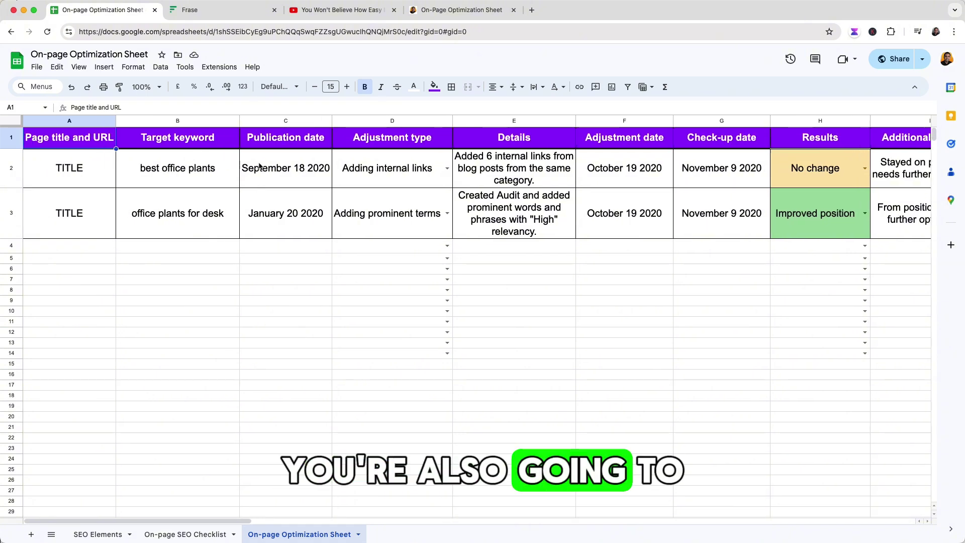
- Look over the 100%-scored essential oils bedroom article and its Optimize panel, then return to YouTube
{"action": "left_click", "coordinate": [238, 11]}
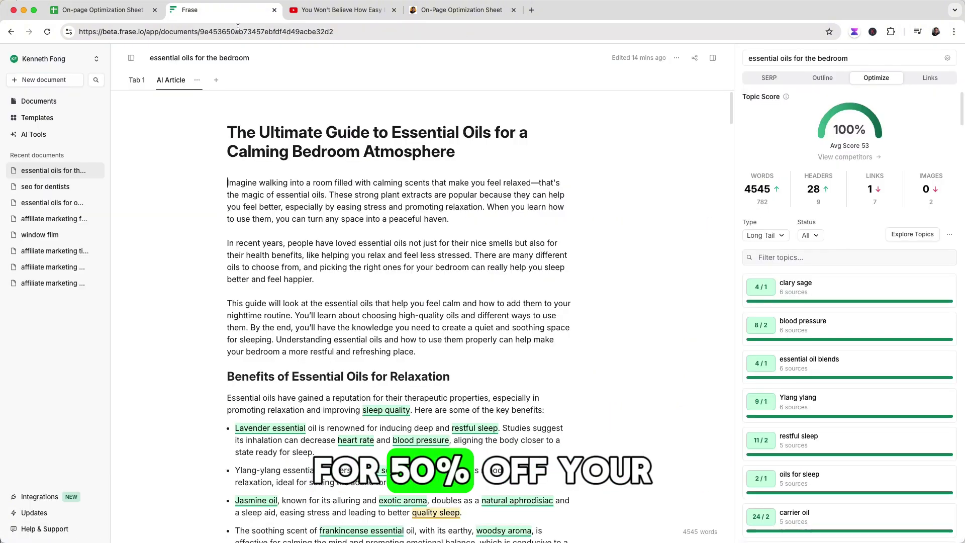
{"action": "scroll", "coordinate": [352, 282], "scroll_direction": "down", "scroll_amount": 1}
{"action": "scroll", "coordinate": [402, 271], "scroll_direction": "down", "scroll_amount": 3}
{"action": "scroll", "coordinate": [502, 261], "scroll_direction": "up", "scroll_amount": 4}
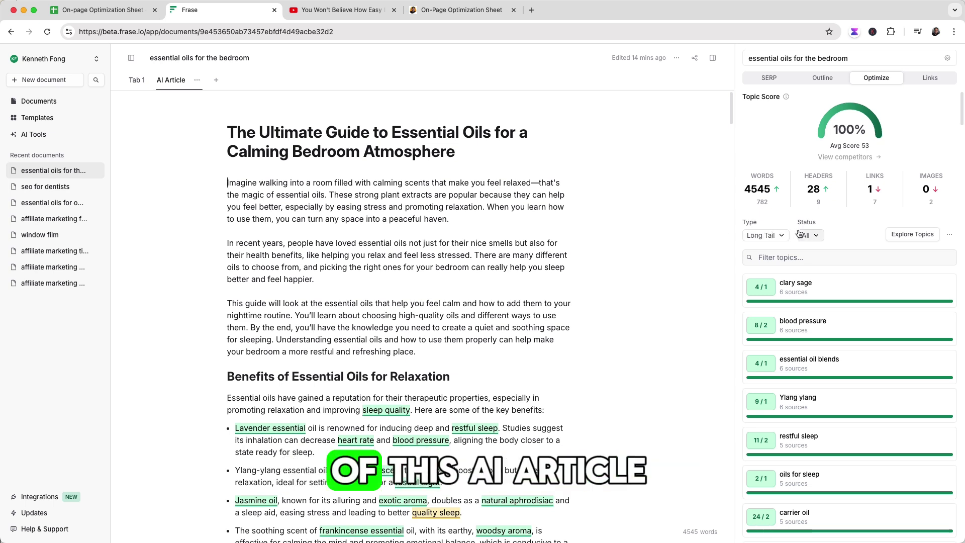
{"action": "scroll", "coordinate": [798, 232], "scroll_direction": "down", "scroll_amount": 2}
{"action": "scroll", "coordinate": [799, 232], "scroll_direction": "down", "scroll_amount": 1}
{"action": "scroll", "coordinate": [799, 232], "scroll_direction": "down", "scroll_amount": 1}
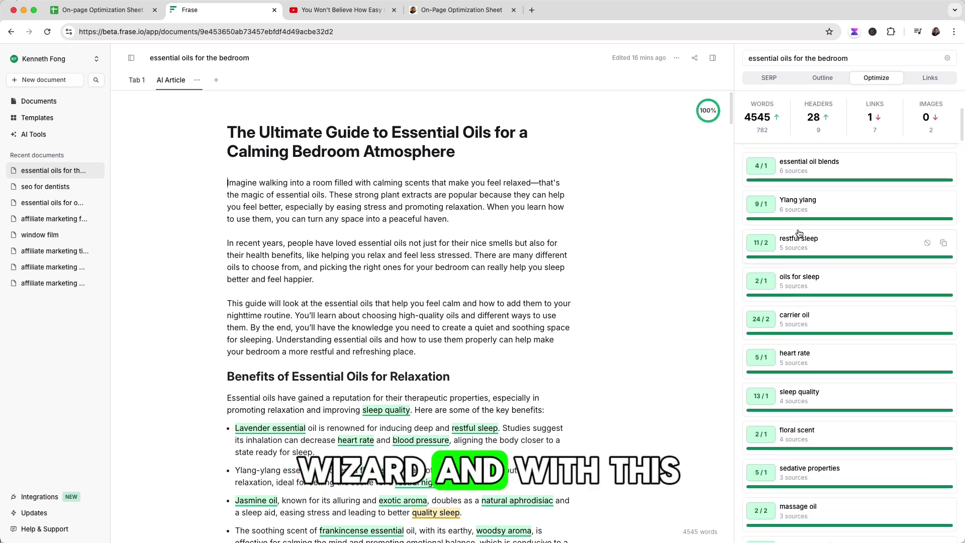
{"action": "scroll", "coordinate": [799, 232], "scroll_direction": "up", "scroll_amount": 4}
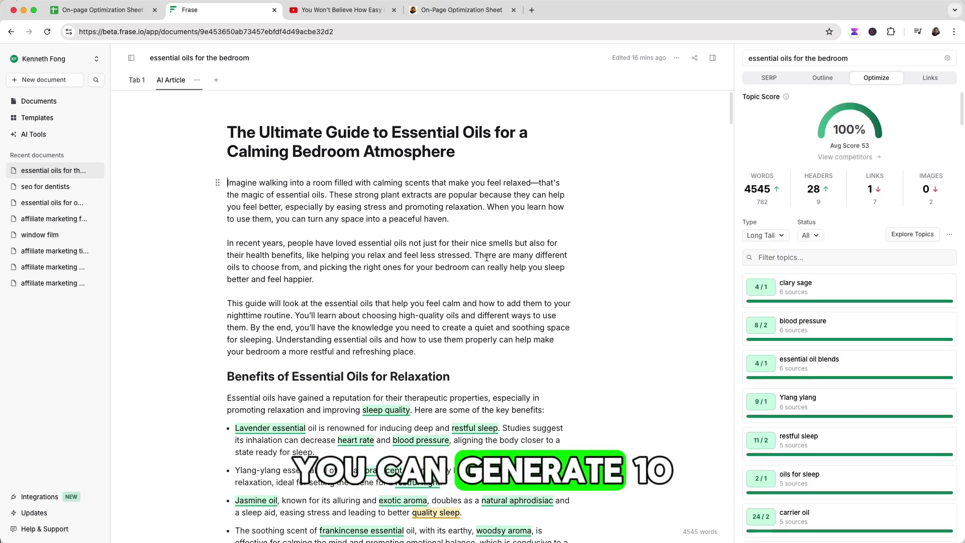
{"action": "scroll", "coordinate": [487, 257], "scroll_direction": "down", "scroll_amount": 5}
{"action": "scroll", "coordinate": [487, 258], "scroll_direction": "up", "scroll_amount": 3}
{"action": "scroll", "coordinate": [487, 257], "scroll_direction": "up", "scroll_amount": 2}
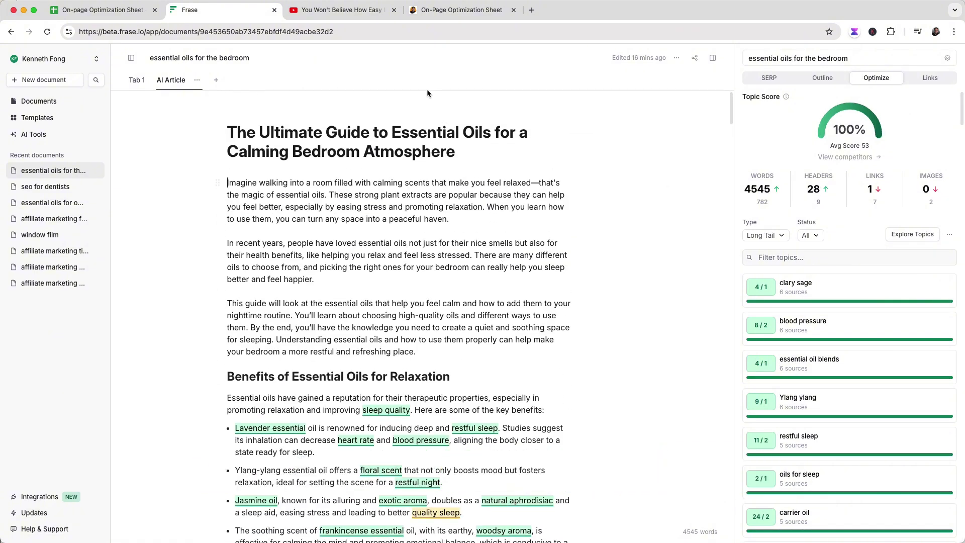
{"action": "left_click", "coordinate": [334, 11]}
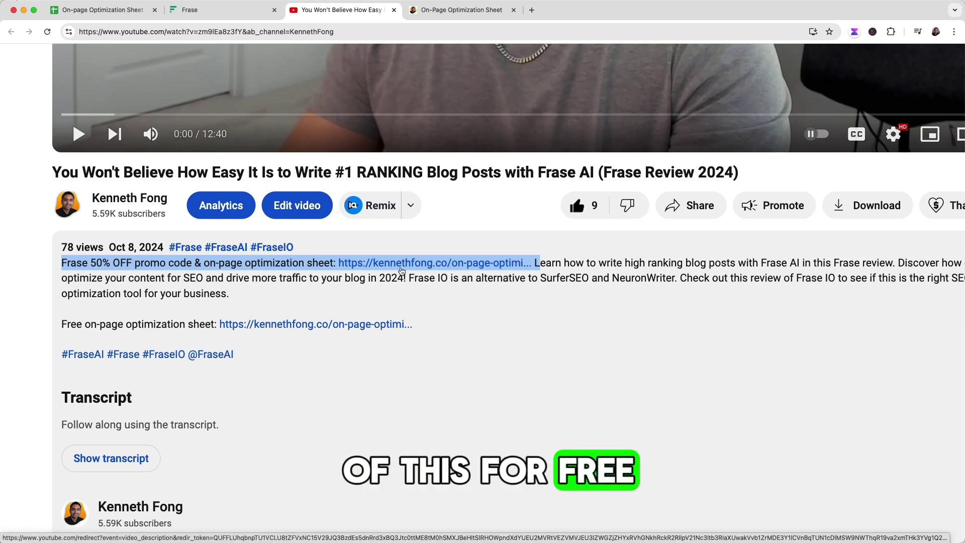
- Switch to the On-Page Optimization Sheet browser tab
{"action": "left_click", "coordinate": [454, 17]}
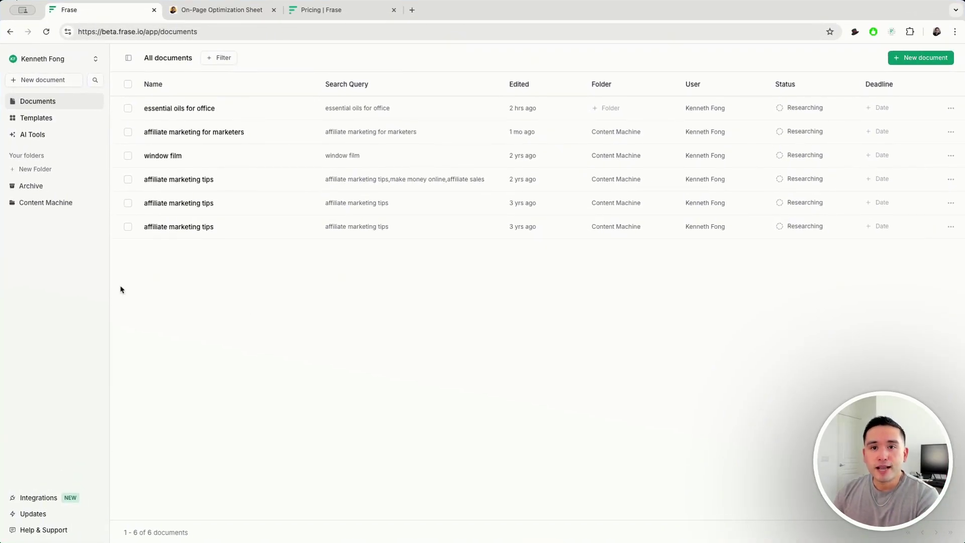
- Start a new Frase document of type AI Article Wizard
{"action": "left_click", "coordinate": [60, 81]}
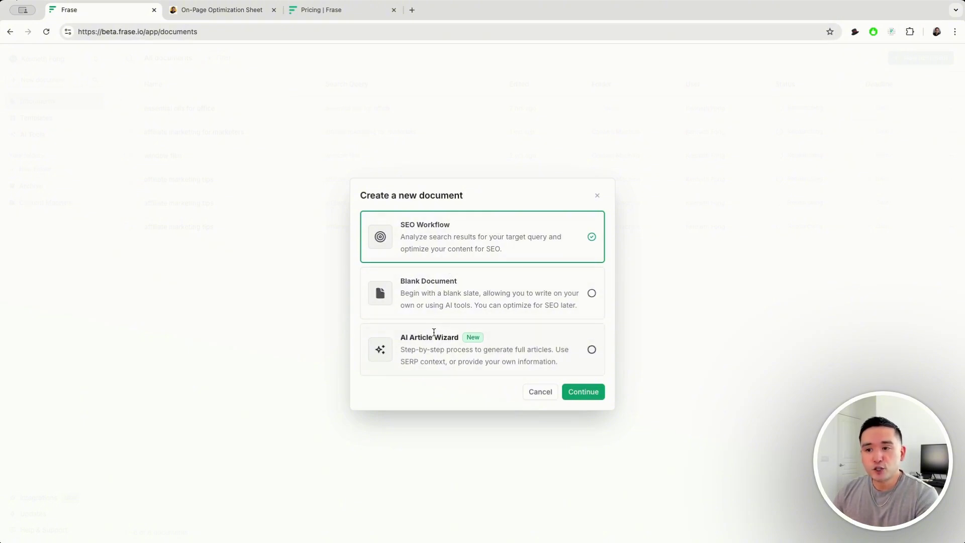
{"action": "left_click", "coordinate": [400, 343]}
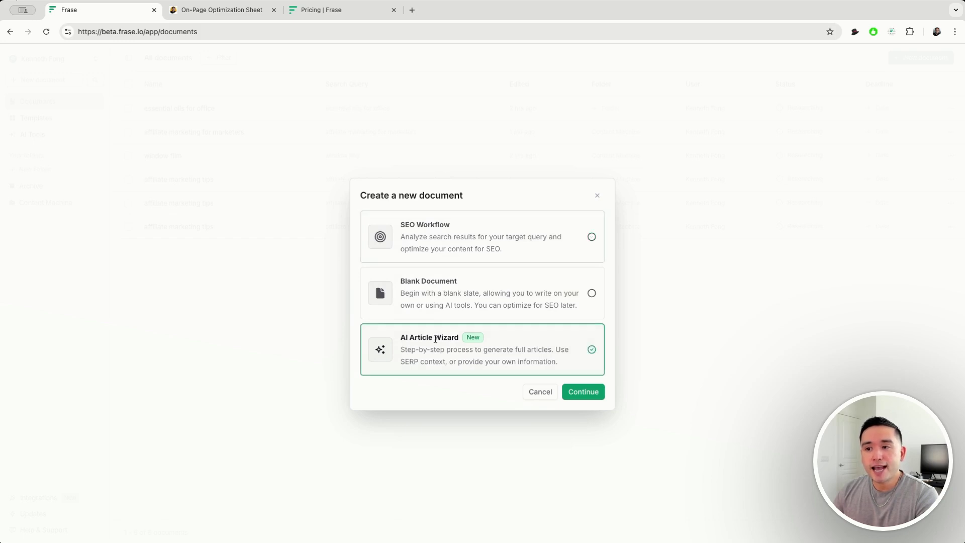
- Enter the AI Article Wizard, keeping English as language and United States as country
{"action": "left_click", "coordinate": [577, 393]}
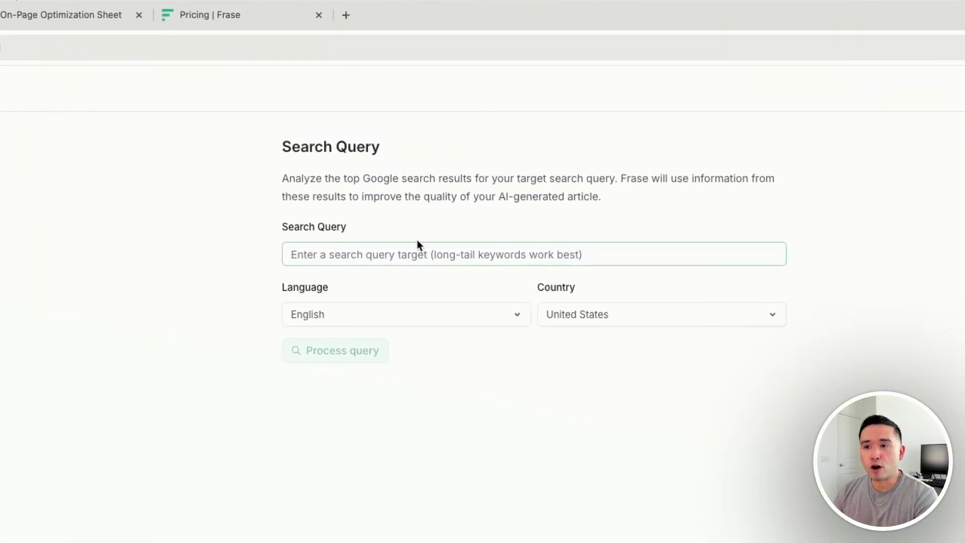
{"action": "left_click", "coordinate": [490, 319]}
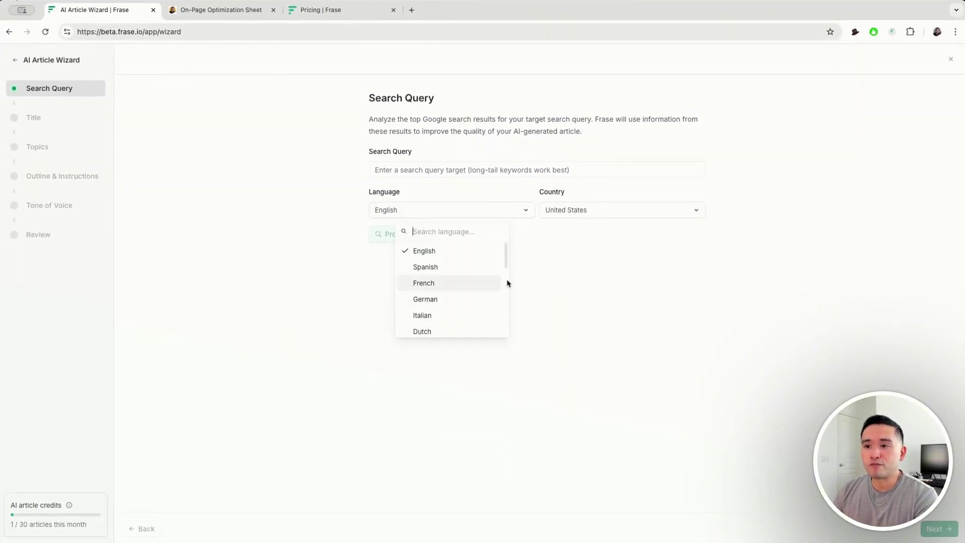
{"action": "left_click", "coordinate": [556, 263]}
{"action": "left_click", "coordinate": [581, 209]}
{"action": "left_click", "coordinate": [548, 152]}
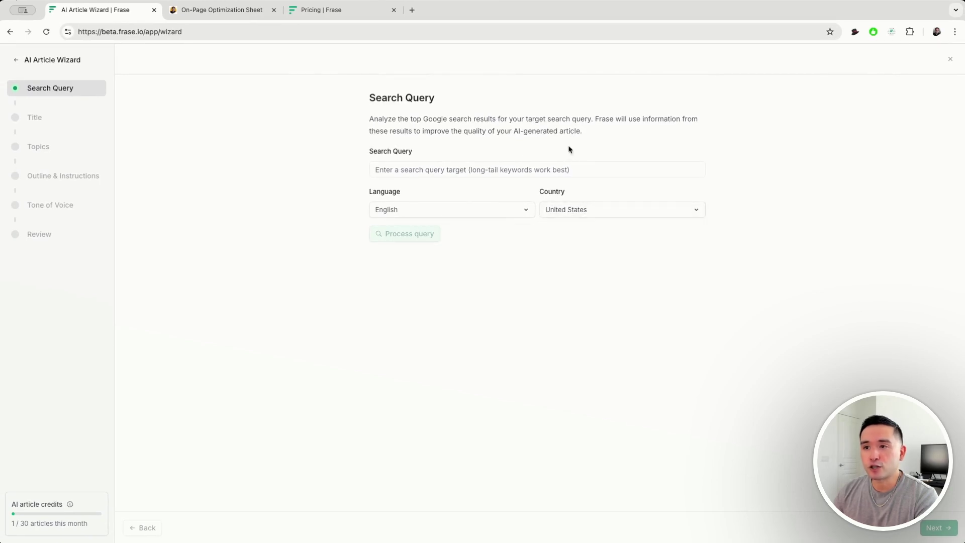
- Search for 'essential oils for the bedroom' and look over the processed Google results
{"action": "type", "text": "essential oils for the bedroom"}
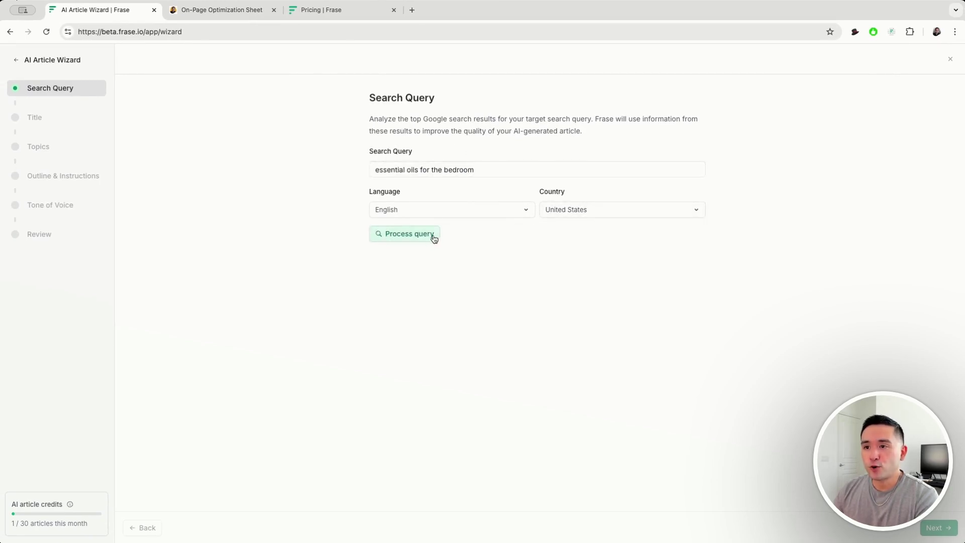
{"action": "left_click", "coordinate": [432, 240]}
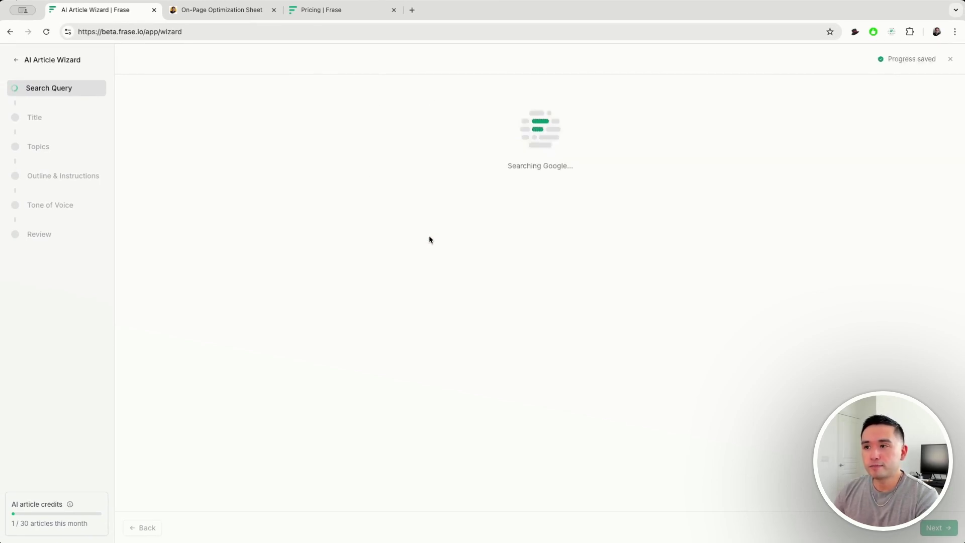
{"action": "left_click_drag", "start_coordinate": [371, 194], "coordinate": [427, 194]}
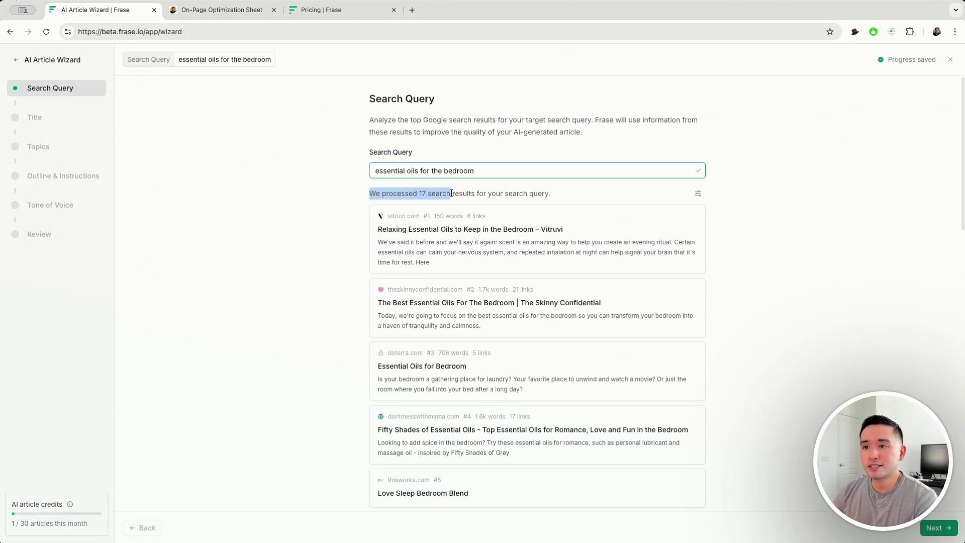
{"action": "mouse_move", "coordinate": [499, 193]}
{"action": "left_mouse_down"}
{"action": "mouse_move", "coordinate": [539, 194]}
{"action": "mouse_move", "coordinate": [436, 172]}
{"action": "left_mouse_up"}
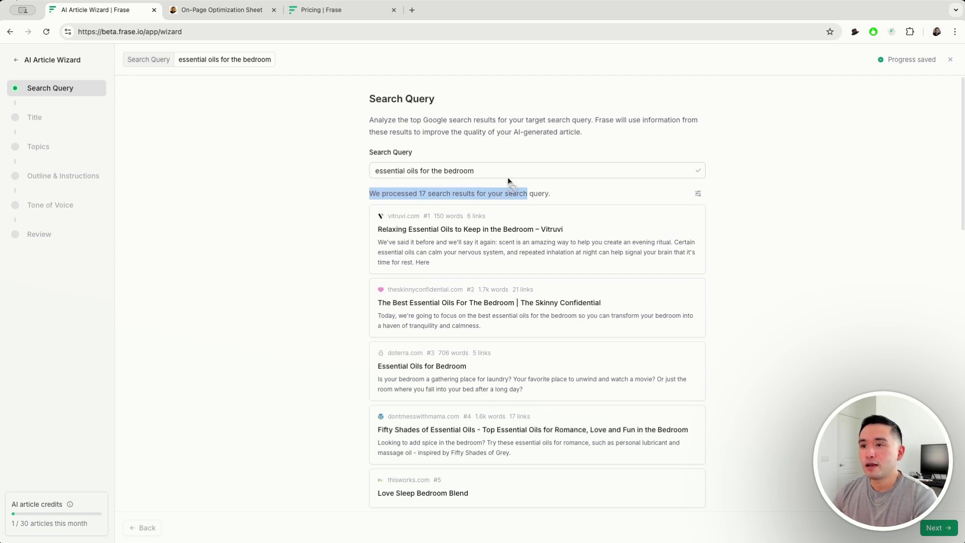
{"action": "left_click_drag", "start_coordinate": [474, 172], "coordinate": [507, 239]}
{"action": "scroll", "coordinate": [507, 236], "scroll_direction": "down", "scroll_amount": 2}
{"action": "scroll", "coordinate": [507, 236], "scroll_direction": "down", "scroll_amount": 1}
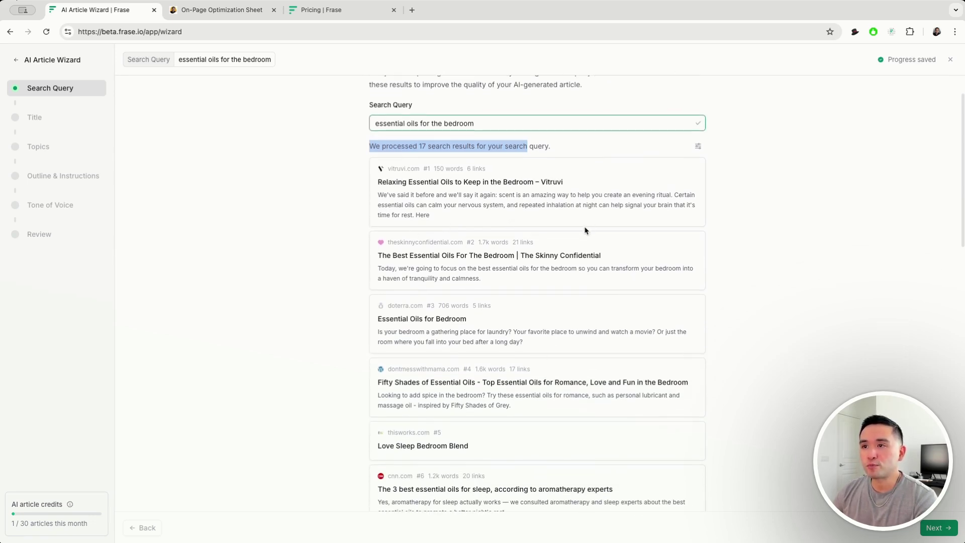
{"action": "scroll", "coordinate": [536, 236], "scroll_direction": "down", "scroll_amount": 1}
{"action": "scroll", "coordinate": [491, 222], "scroll_direction": "down", "scroll_amount": 3}
{"action": "scroll", "coordinate": [460, 232], "scroll_direction": "down", "scroll_amount": 2}
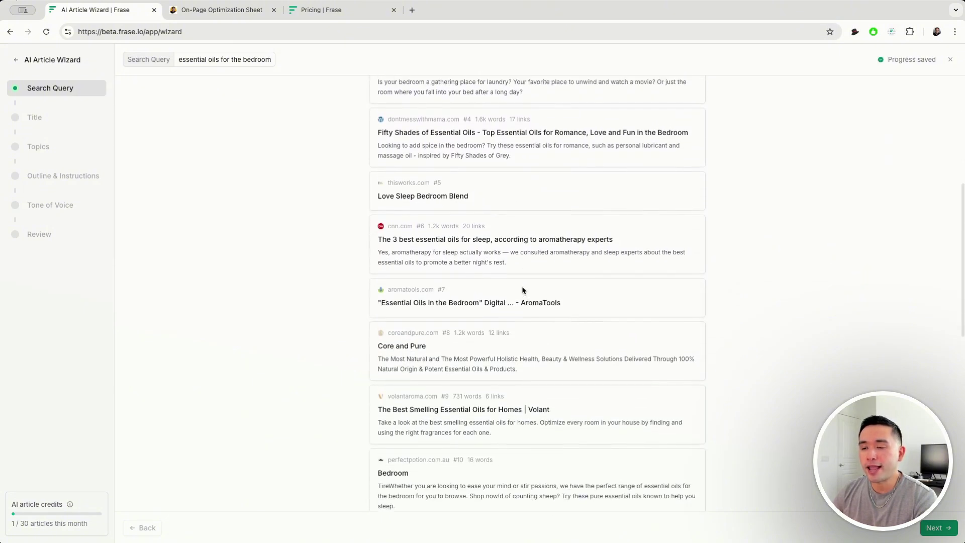
{"action": "scroll", "coordinate": [521, 289], "scroll_direction": "up", "scroll_amount": 5}
{"action": "scroll", "coordinate": [522, 289], "scroll_direction": "up", "scroll_amount": 2}
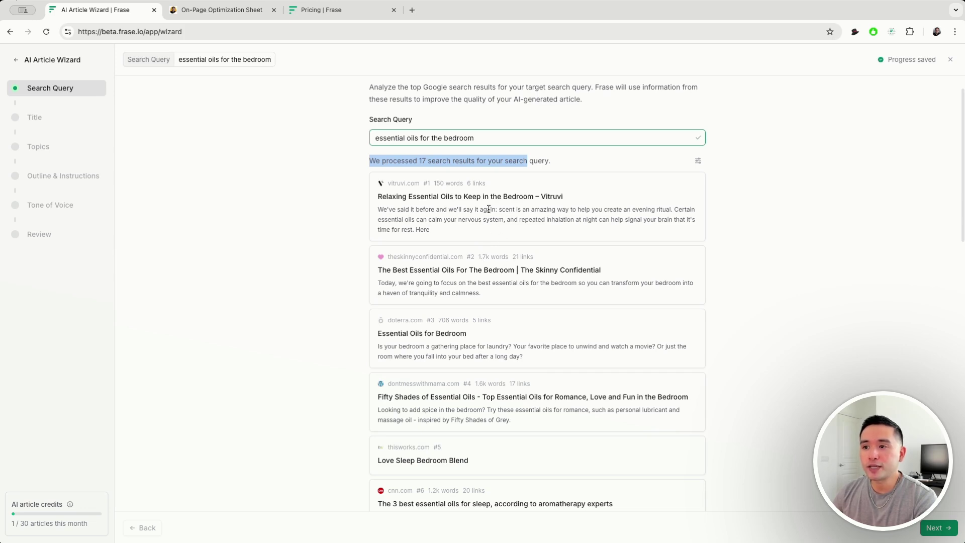
{"action": "scroll", "coordinate": [546, 300], "scroll_direction": "down", "scroll_amount": 1}
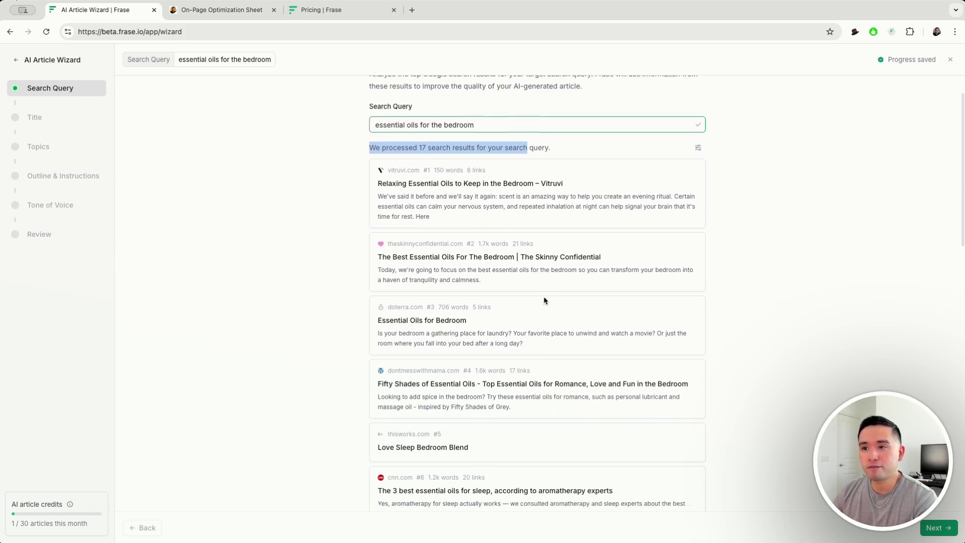
- Exclude the perfectpotion.com.au and oilsbyjo.co.uk results, keeping 15 search results
{"action": "left_click", "coordinate": [697, 145]}
{"action": "scroll", "coordinate": [468, 255], "scroll_direction": "down", "scroll_amount": 2}
{"action": "scroll", "coordinate": [469, 255], "scroll_direction": "down", "scroll_amount": 2}
{"action": "scroll", "coordinate": [468, 255], "scroll_direction": "down", "scroll_amount": 1}
{"action": "scroll", "coordinate": [468, 255], "scroll_direction": "down", "scroll_amount": 1}
{"action": "scroll", "coordinate": [469, 256], "scroll_direction": "down", "scroll_amount": 1}
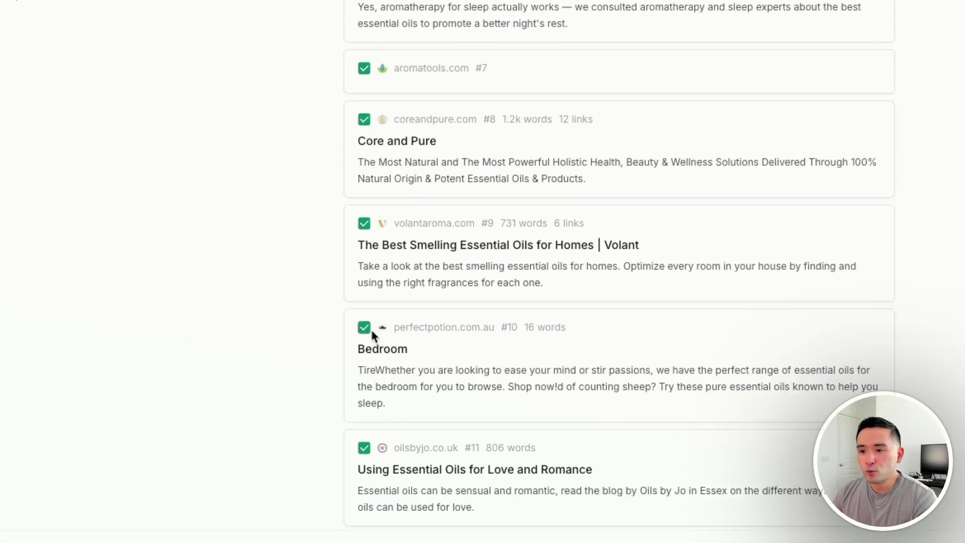
{"action": "left_click", "coordinate": [381, 387]}
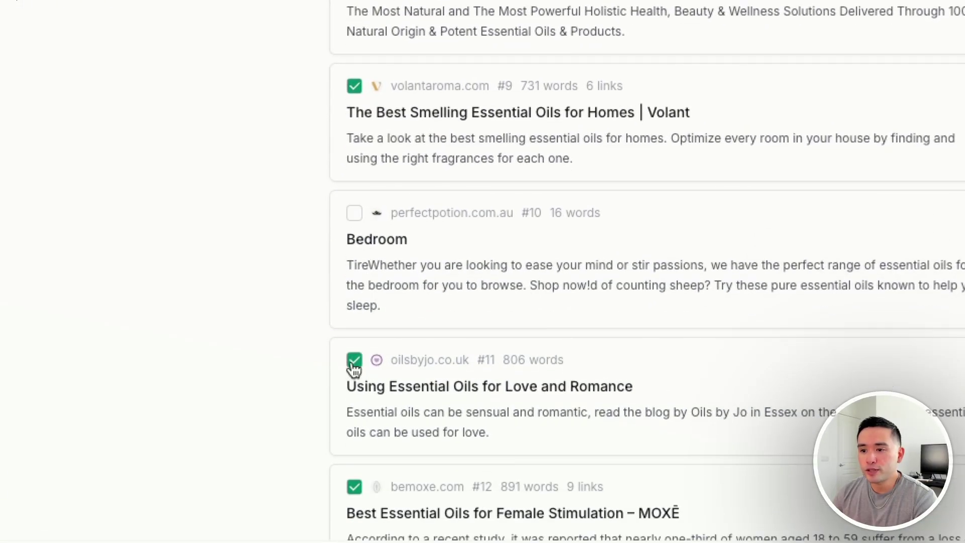
{"action": "left_click", "coordinate": [354, 361]}
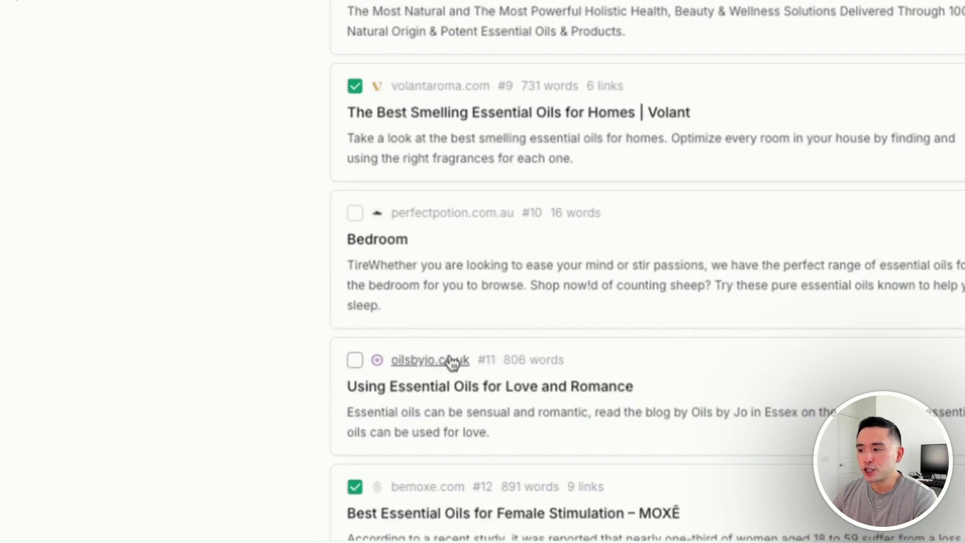
{"action": "scroll", "coordinate": [462, 362], "scroll_direction": "up", "scroll_amount": 5}
{"action": "scroll", "coordinate": [469, 360], "scroll_direction": "up", "scroll_amount": 5}
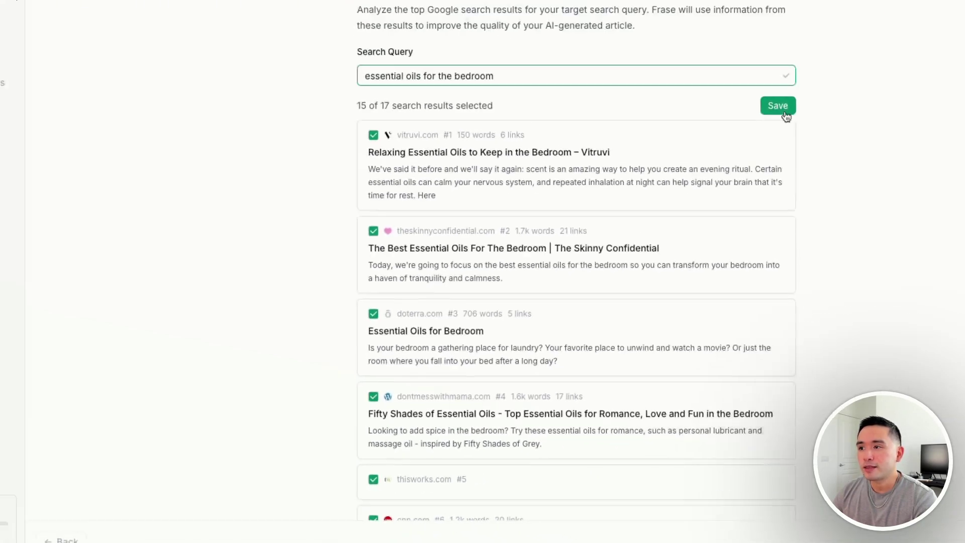
{"action": "left_click", "coordinate": [785, 112]}
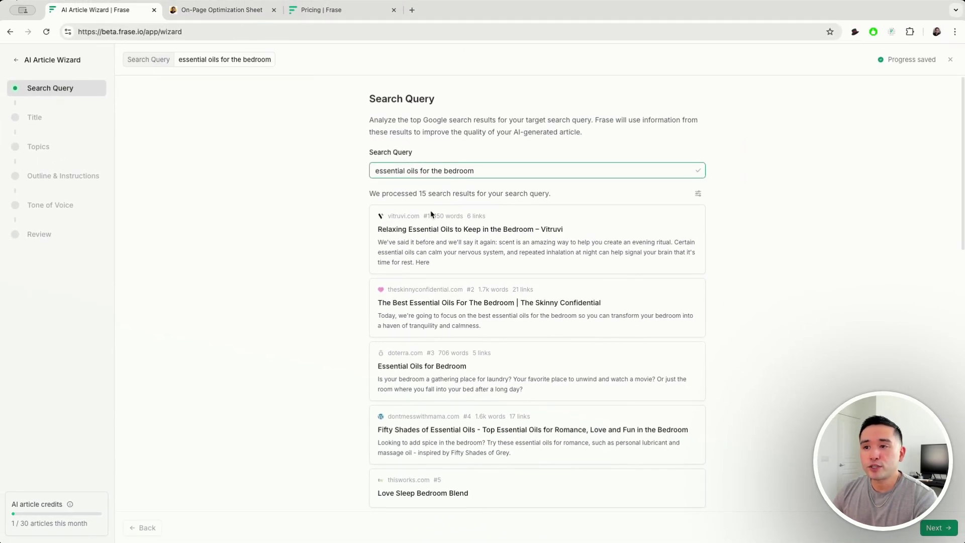
{"action": "scroll", "coordinate": [431, 214], "scroll_direction": "down", "scroll_amount": 1}
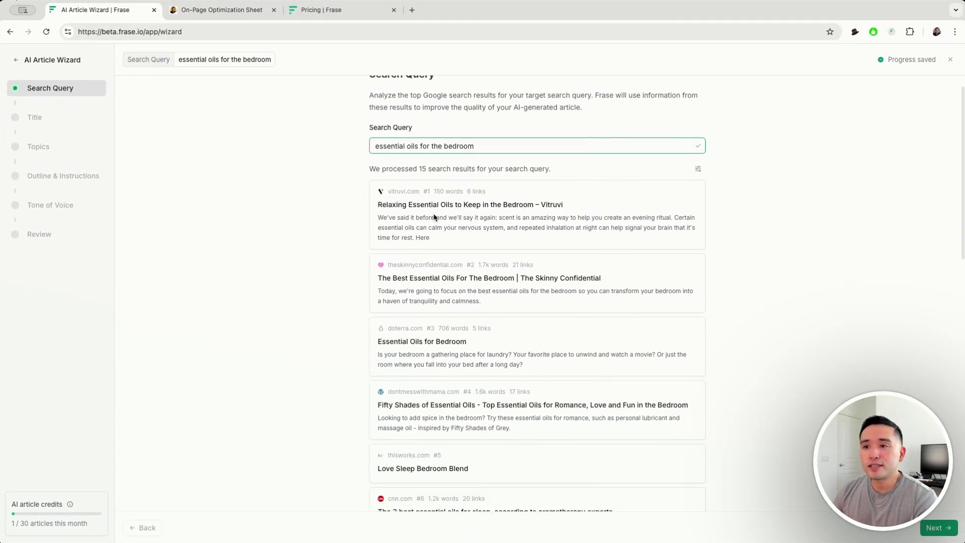
{"action": "scroll", "coordinate": [460, 275], "scroll_direction": "down", "scroll_amount": 1}
{"action": "scroll", "coordinate": [448, 349], "scroll_direction": "down", "scroll_amount": 1}
{"action": "scroll", "coordinate": [448, 346], "scroll_direction": "down", "scroll_amount": 2}
{"action": "scroll", "coordinate": [448, 402], "scroll_direction": "down", "scroll_amount": 1}
{"action": "scroll", "coordinate": [446, 432], "scroll_direction": "down", "scroll_amount": 2}
{"action": "scroll", "coordinate": [451, 425], "scroll_direction": "up", "scroll_amount": 4}
{"action": "scroll", "coordinate": [450, 425], "scroll_direction": "up", "scroll_amount": 4}
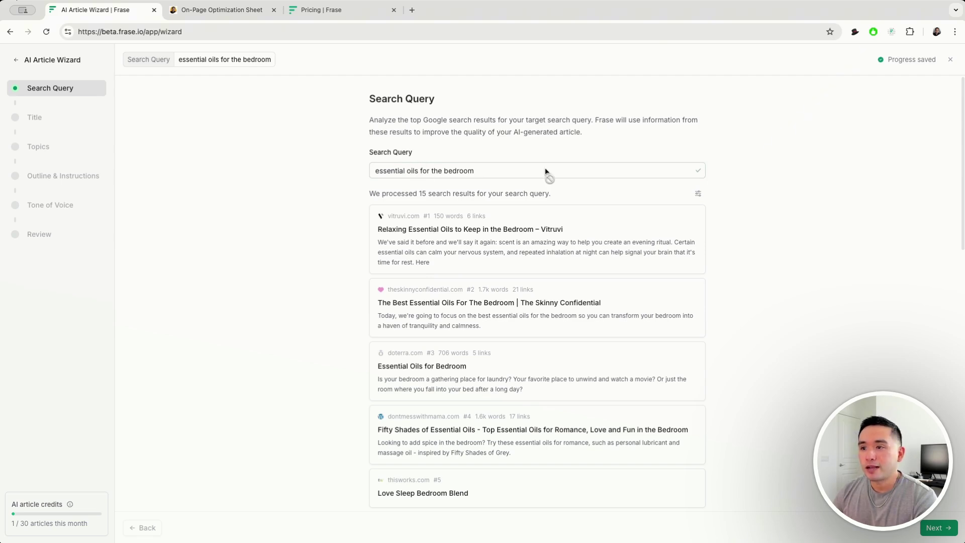
- Use the AI-suggested title 'The Ultimate Guide to Essential Oils for a Calming Bedroom Atmosphere'
{"action": "left_click", "coordinate": [936, 528]}
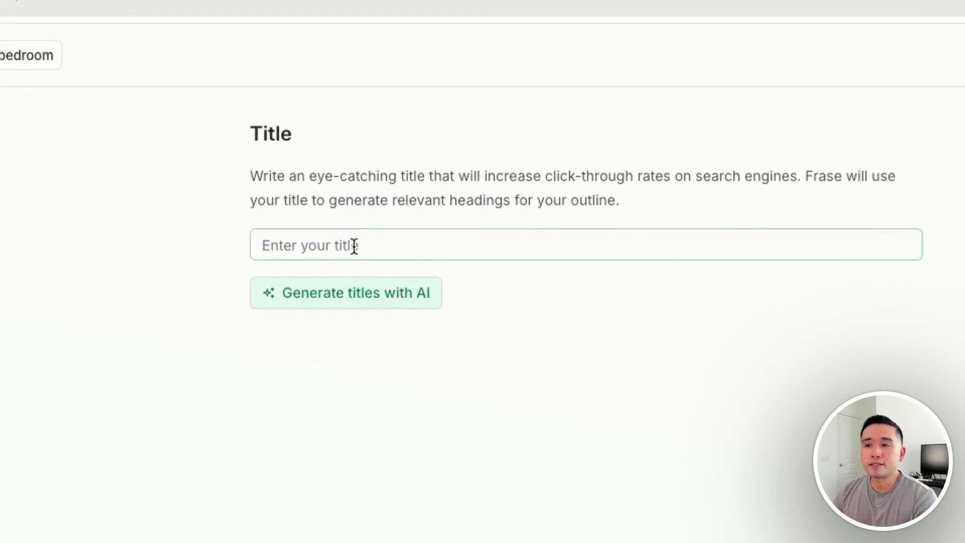
{"action": "left_click", "coordinate": [341, 301]}
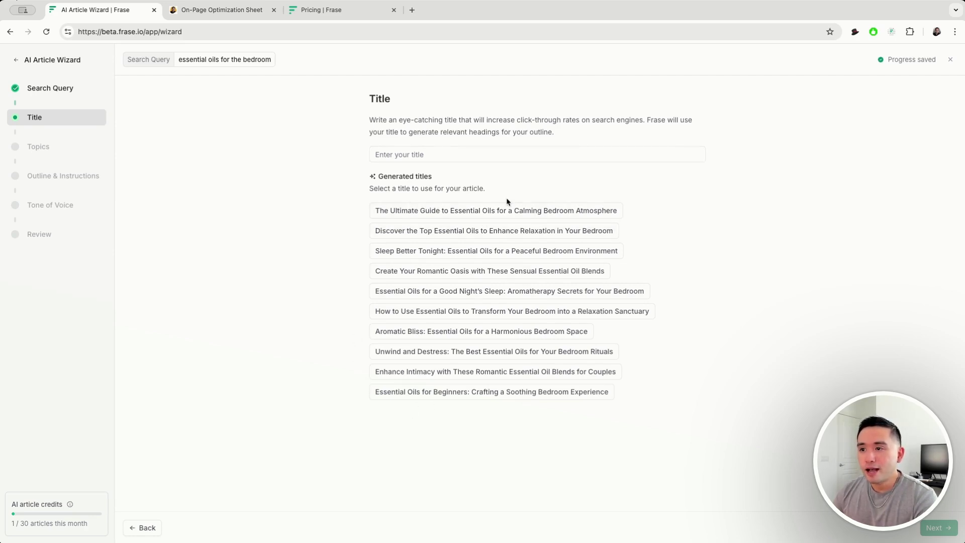
{"action": "left_click", "coordinate": [426, 212]}
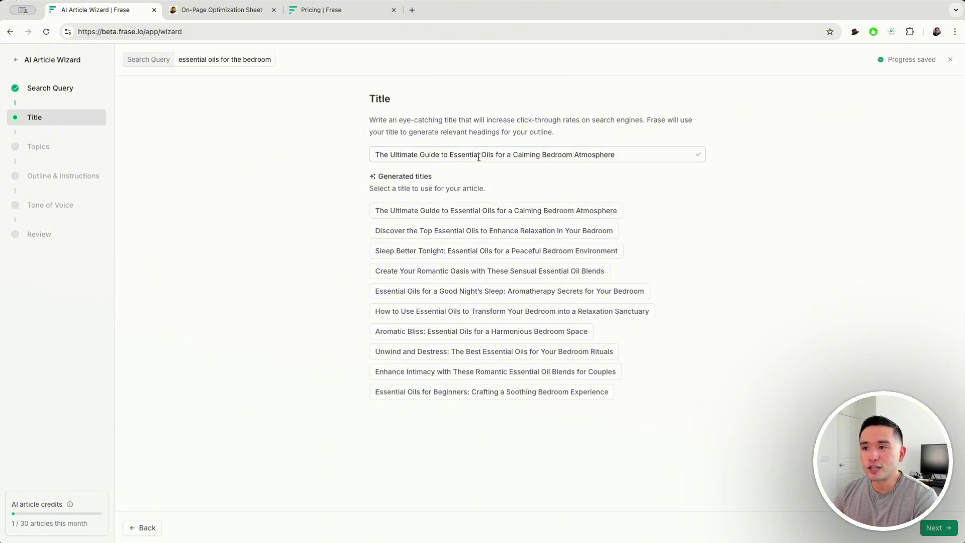
{"action": "left_click", "coordinate": [579, 154]}
{"action": "key", "text": "Return"}
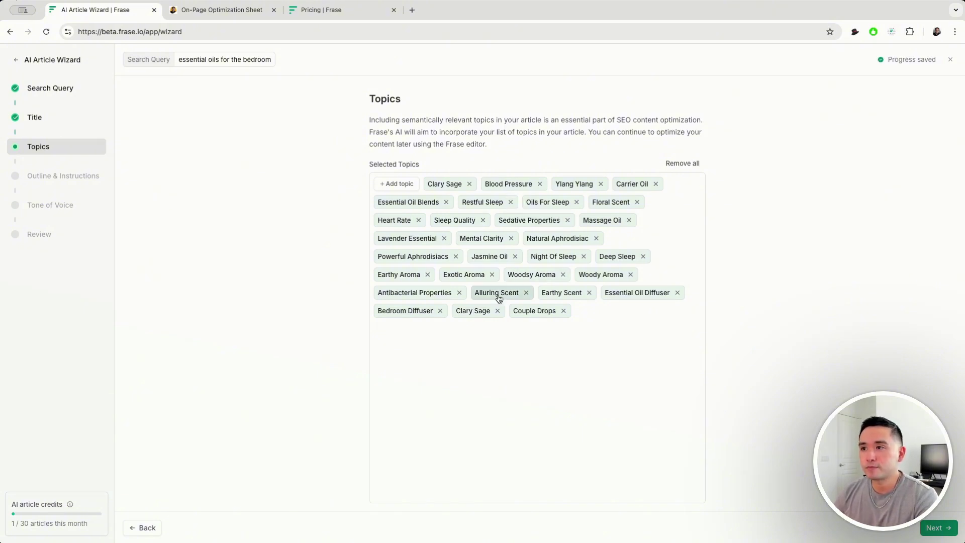
- Replace the Couple Drops topic with a new Sleep Fast topic and proceed to the outline
{"action": "left_click", "coordinate": [563, 311]}
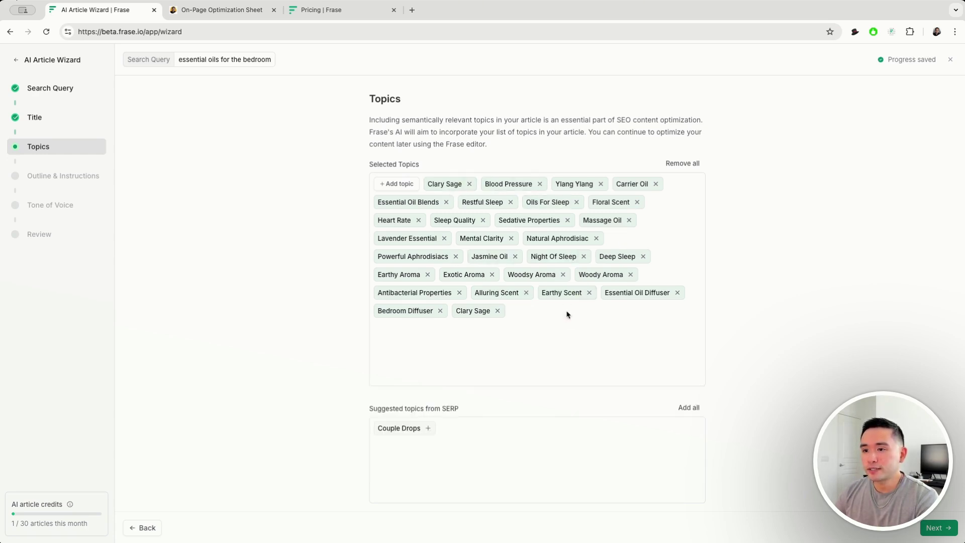
{"action": "left_click", "coordinate": [401, 184]}
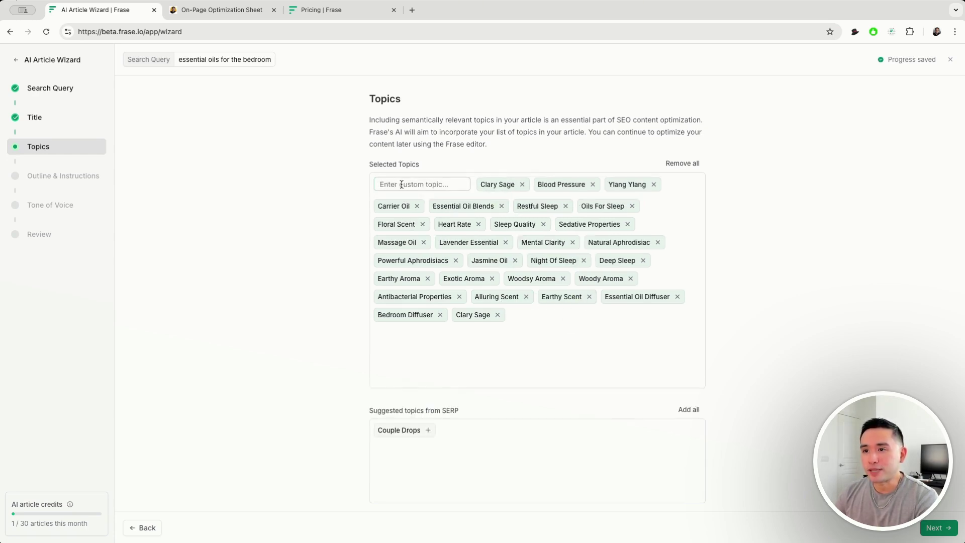
{"action": "type", "text": "Sleep Fast"}
{"action": "key", "text": "Return"}
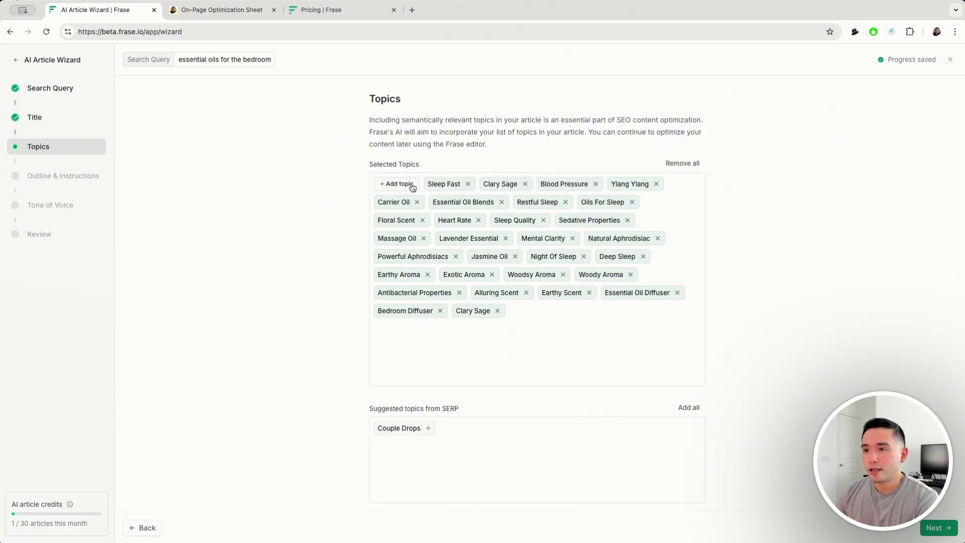
{"action": "left_click", "coordinate": [933, 527]}
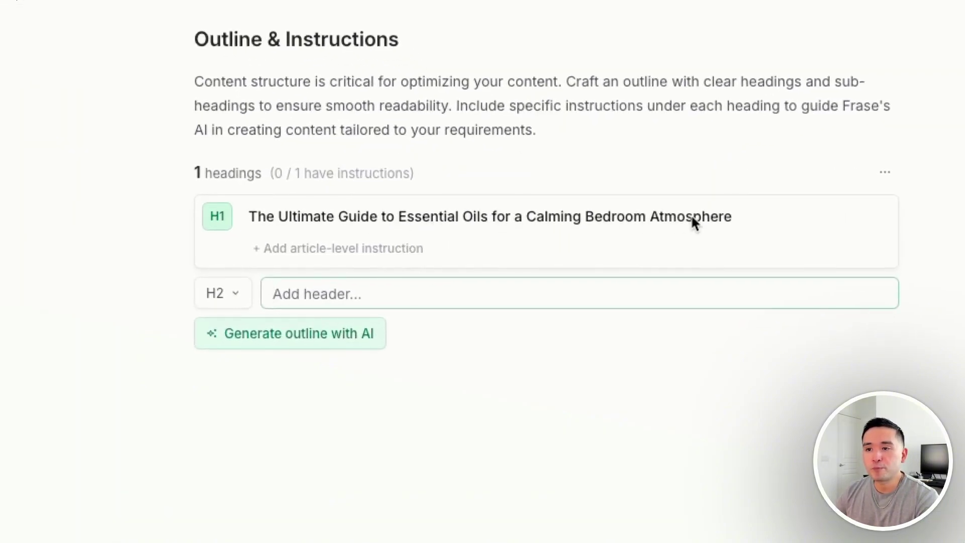
- Keep the heading level at H2 and discard an empty article-level instruction
{"action": "left_click", "coordinate": [240, 299]}
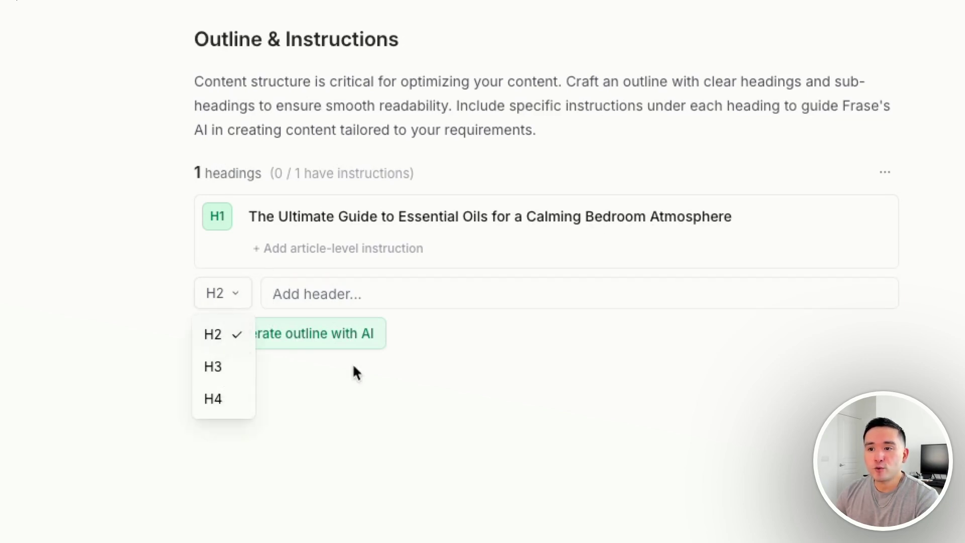
{"action": "left_click", "coordinate": [433, 350]}
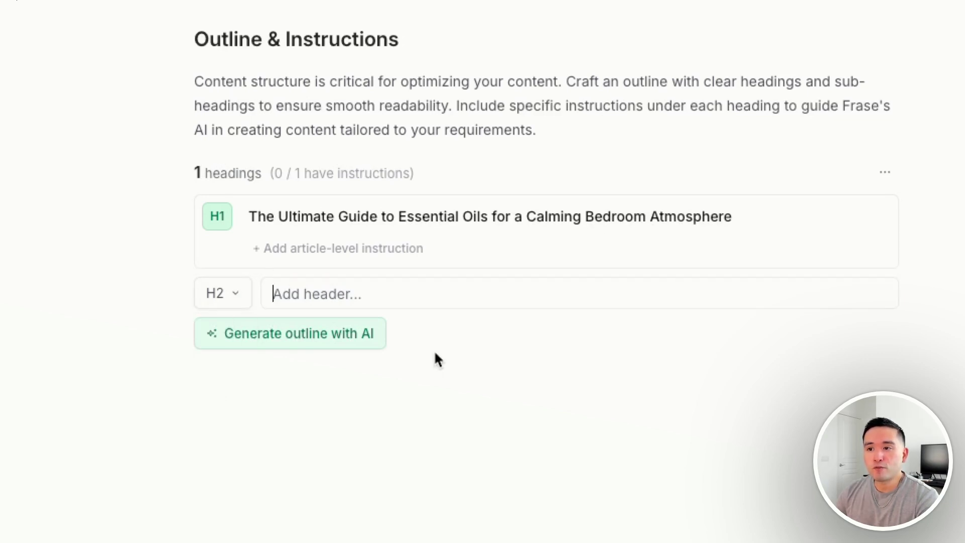
{"action": "left_click", "coordinate": [329, 251]}
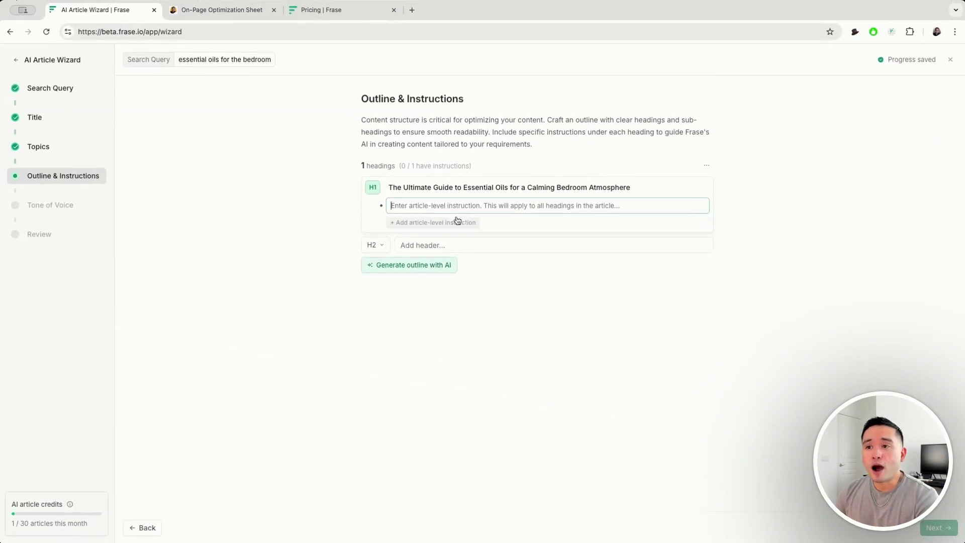
{"action": "left_click", "coordinate": [454, 302]}
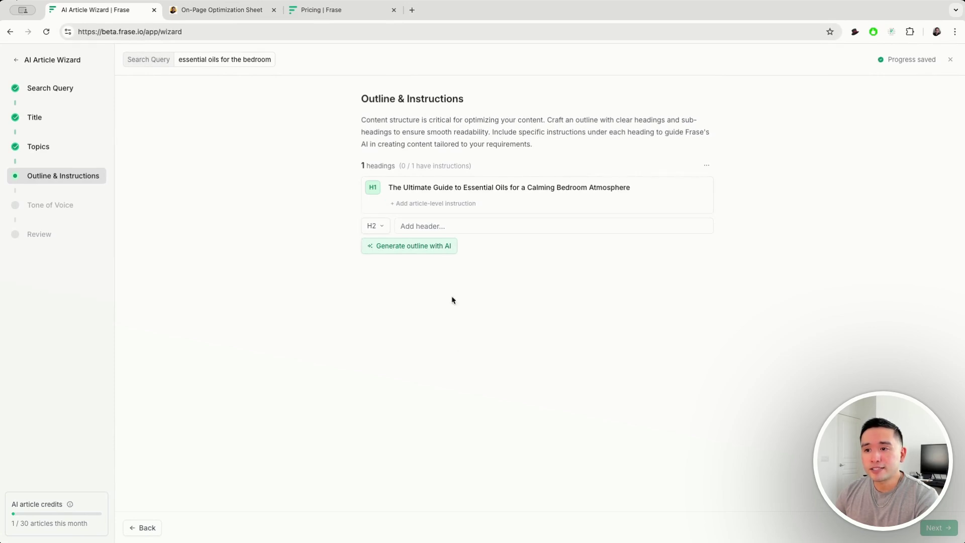
- Generate the 29-heading AI outline, review it, and add an instruction under Popular Essential Oils for Calmness
{"action": "left_click", "coordinate": [424, 249]}
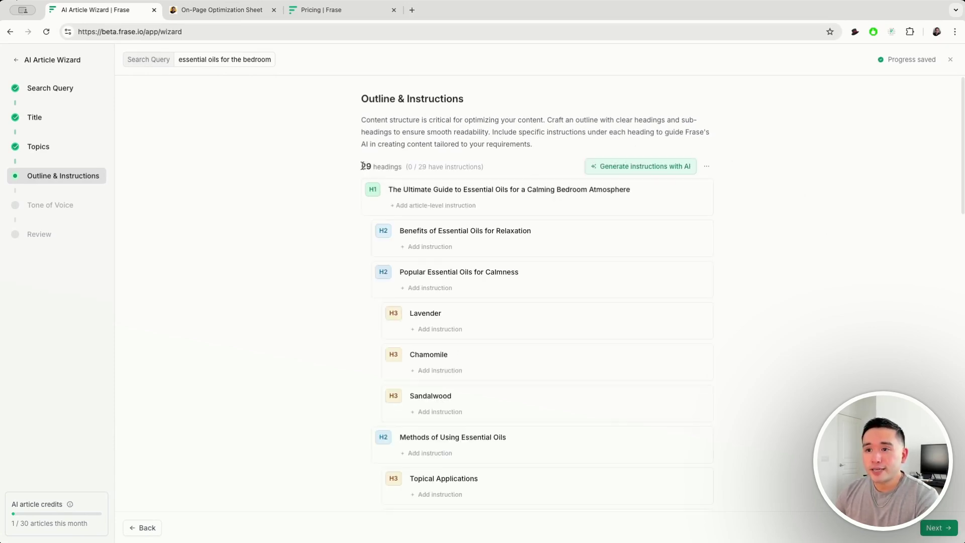
{"action": "left_click_drag", "start_coordinate": [362, 165], "coordinate": [387, 166]}
{"action": "scroll", "coordinate": [403, 170], "scroll_direction": "down", "scroll_amount": 1}
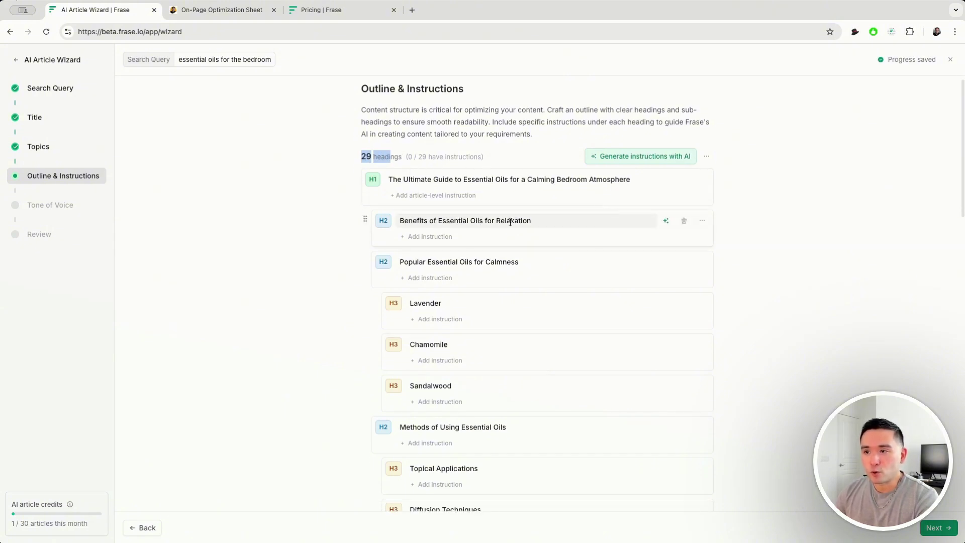
{"action": "scroll", "coordinate": [404, 251], "scroll_direction": "down", "scroll_amount": 1}
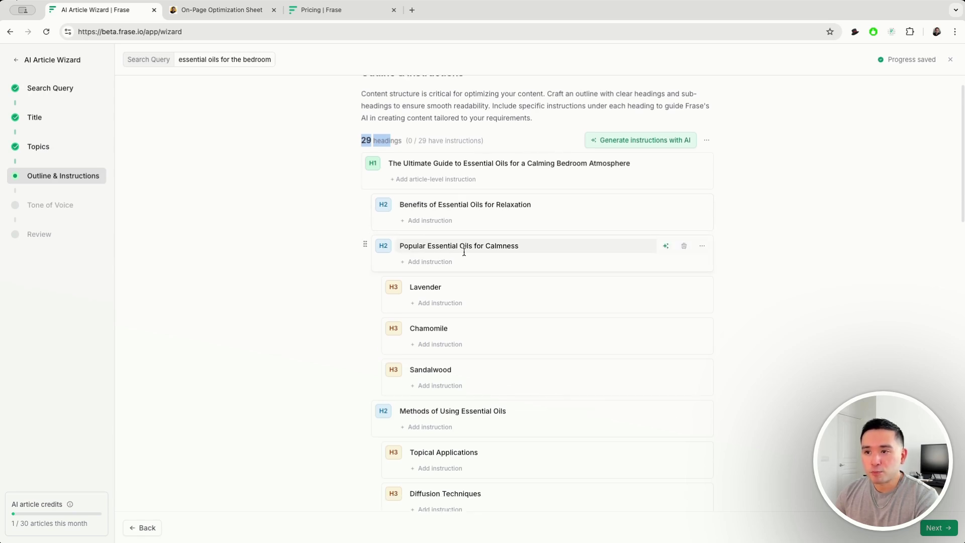
{"action": "scroll", "coordinate": [467, 251], "scroll_direction": "down", "scroll_amount": 2}
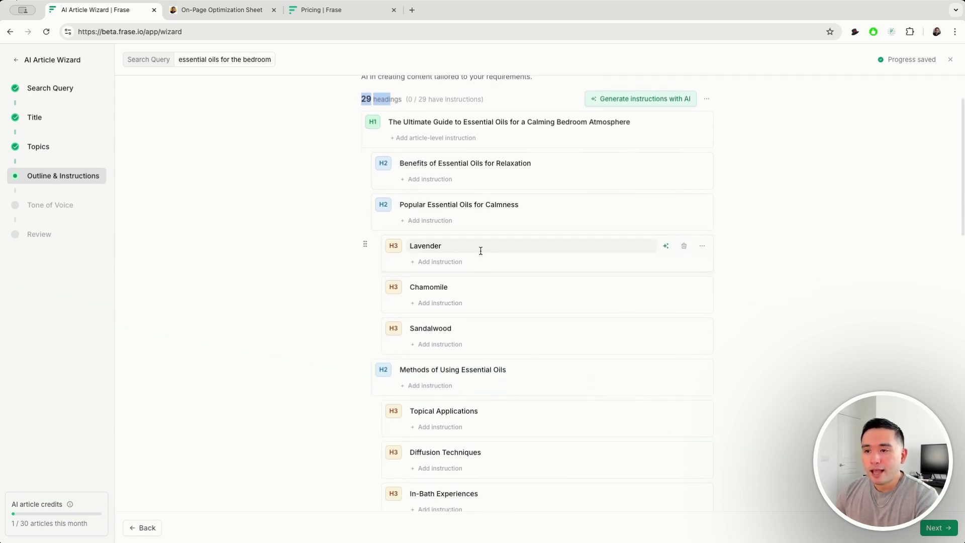
{"action": "scroll", "coordinate": [400, 324], "scroll_direction": "down", "scroll_amount": 3}
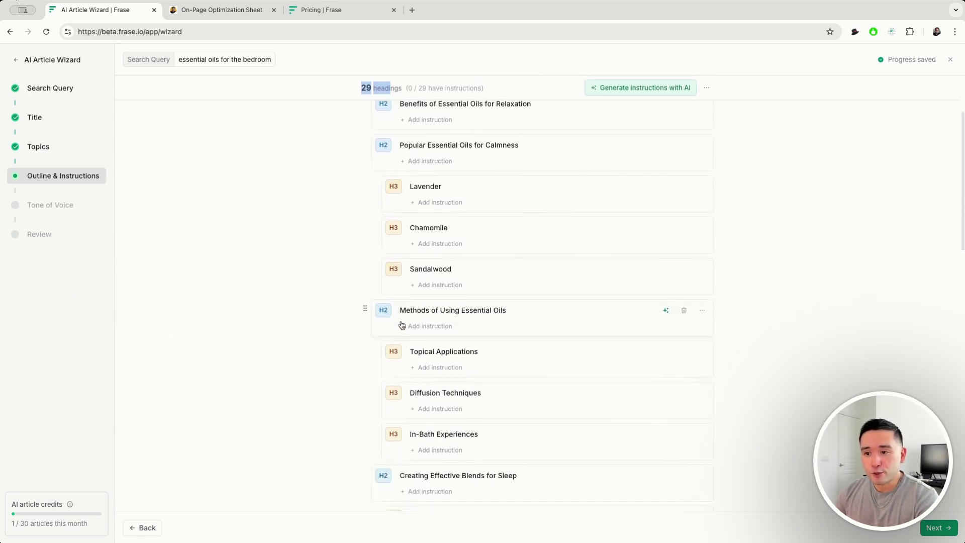
{"action": "scroll", "coordinate": [404, 310], "scroll_direction": "down", "scroll_amount": 2}
{"action": "scroll", "coordinate": [402, 310], "scroll_direction": "down", "scroll_amount": 5}
{"action": "scroll", "coordinate": [402, 310], "scroll_direction": "down", "scroll_amount": 4}
{"action": "scroll", "coordinate": [405, 310], "scroll_direction": "down", "scroll_amount": 3}
{"action": "scroll", "coordinate": [402, 309], "scroll_direction": "down", "scroll_amount": 2}
{"action": "scroll", "coordinate": [404, 314], "scroll_direction": "down", "scroll_amount": 2}
{"action": "scroll", "coordinate": [407, 317], "scroll_direction": "down", "scroll_amount": 2}
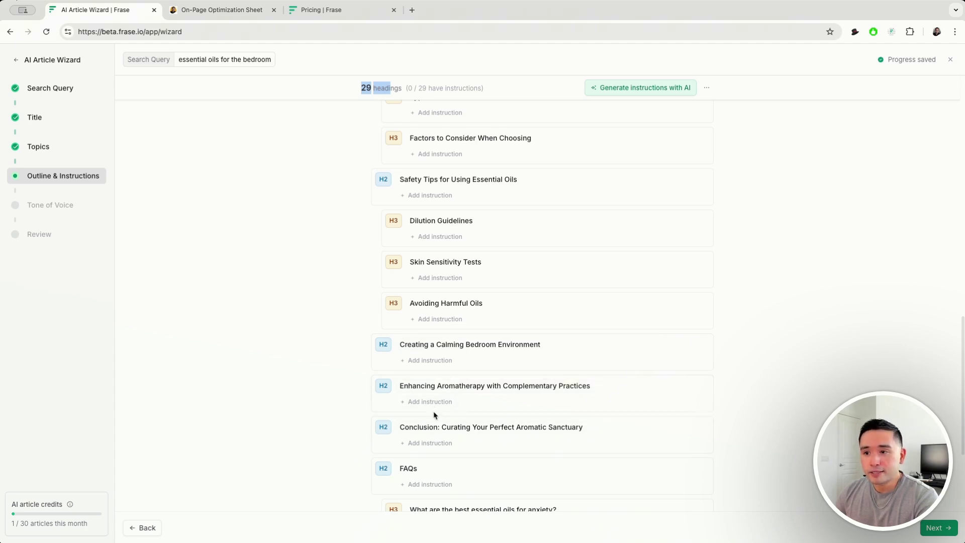
{"action": "scroll", "coordinate": [435, 414], "scroll_direction": "up", "scroll_amount": 1}
{"action": "scroll", "coordinate": [439, 403], "scroll_direction": "up", "scroll_amount": 2}
{"action": "scroll", "coordinate": [446, 393], "scroll_direction": "up", "scroll_amount": 2}
{"action": "scroll", "coordinate": [448, 394], "scroll_direction": "up", "scroll_amount": 1}
{"action": "scroll", "coordinate": [442, 239], "scroll_direction": "down", "scroll_amount": 2}
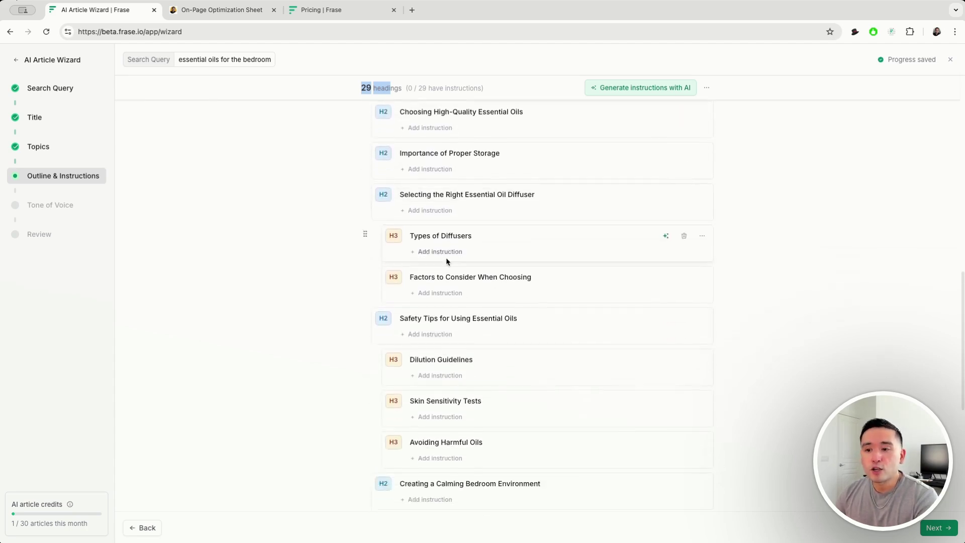
{"action": "scroll", "coordinate": [438, 326], "scroll_direction": "down", "scroll_amount": 1}
{"action": "scroll", "coordinate": [429, 417], "scroll_direction": "up", "scroll_amount": 1}
{"action": "scroll", "coordinate": [432, 425], "scroll_direction": "up", "scroll_amount": 6}
{"action": "scroll", "coordinate": [432, 423], "scroll_direction": "up", "scroll_amount": 6}
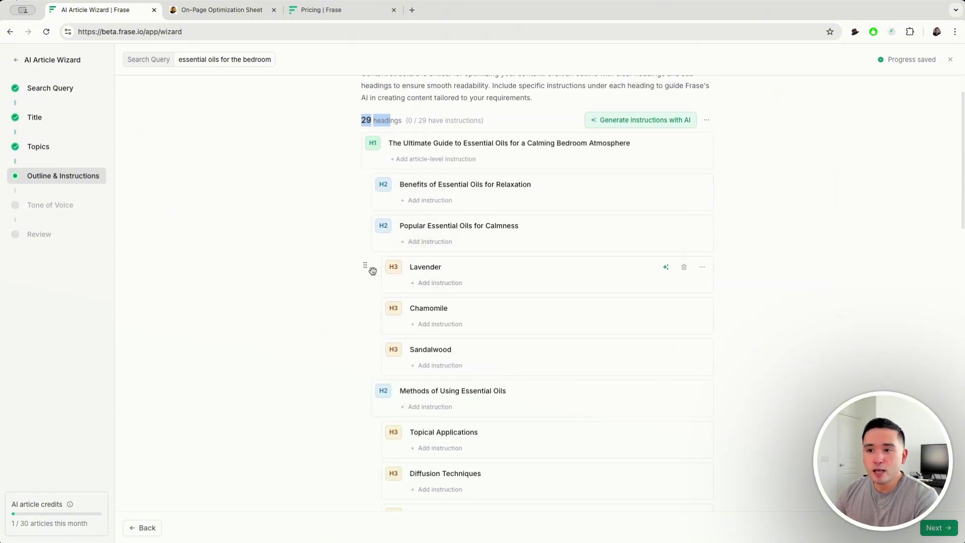
{"action": "left_click", "coordinate": [411, 119]}
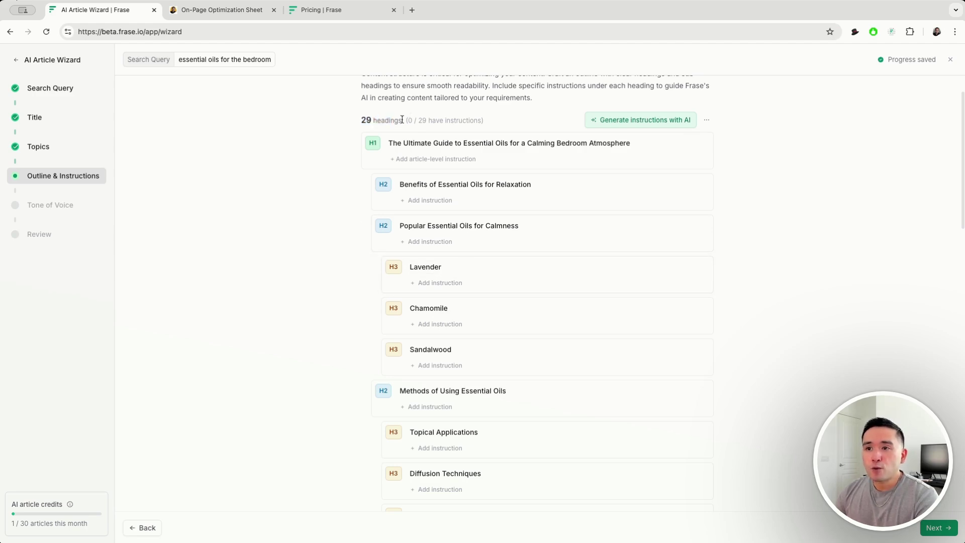
{"action": "mouse_move", "coordinate": [447, 338]}
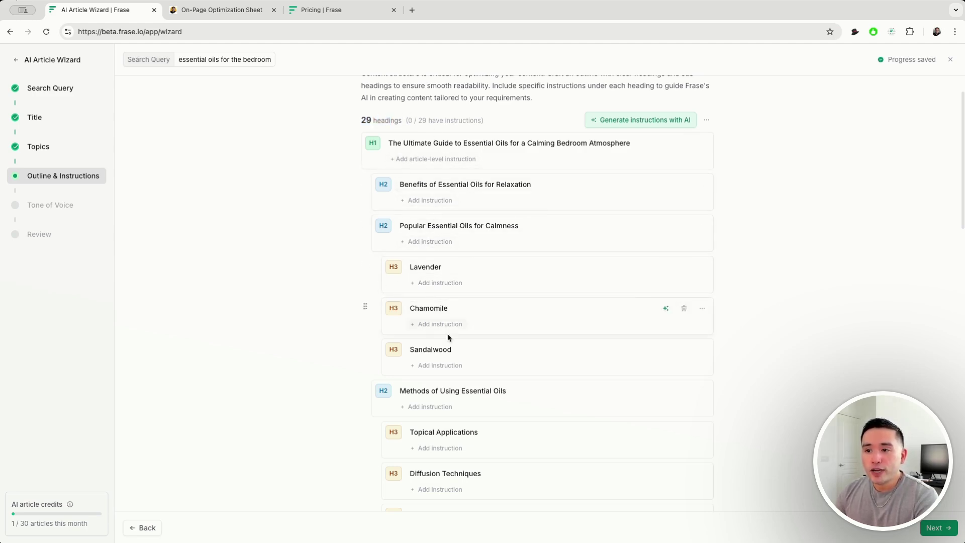
{"action": "left_click", "coordinate": [430, 241]}
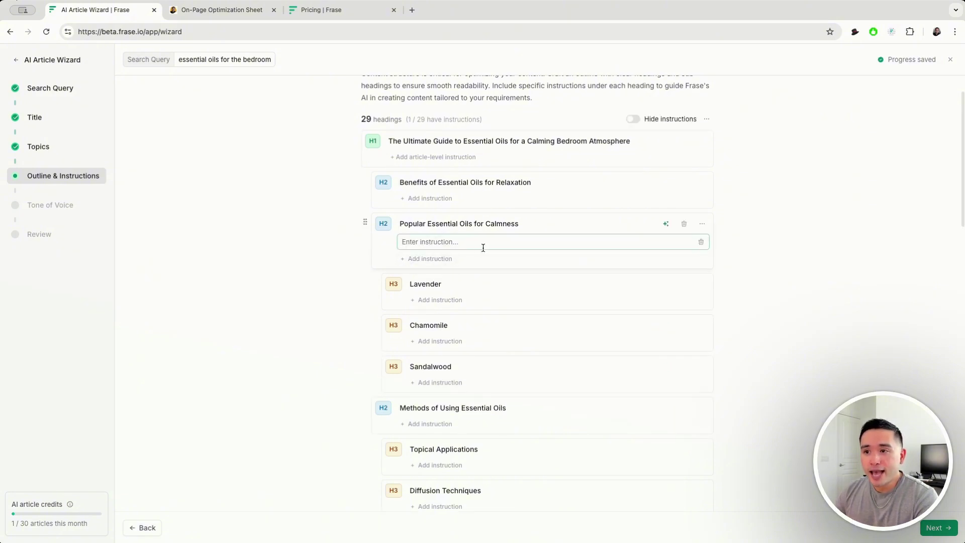
- Close the empty instruction and have AI write instructions for every outline heading
{"action": "left_click", "coordinate": [781, 124]}
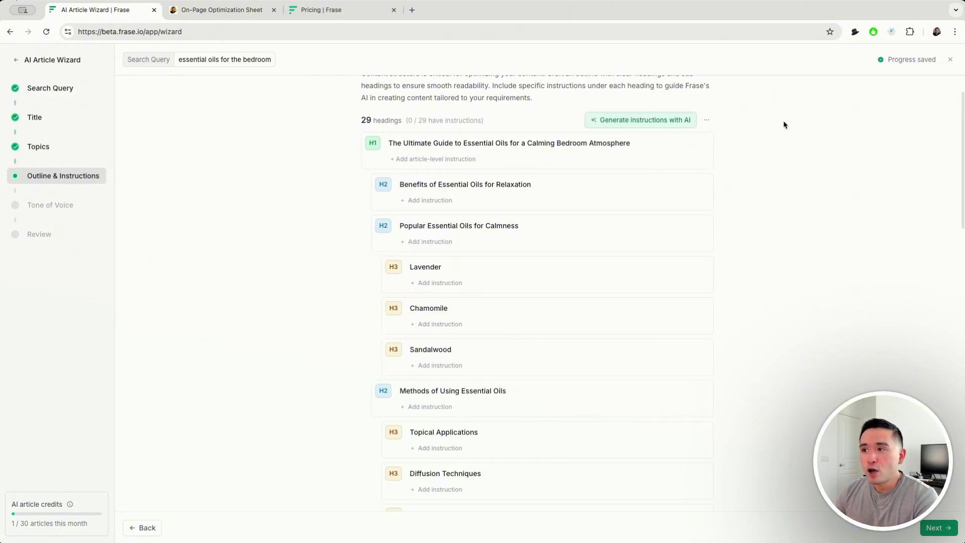
{"action": "left_click", "coordinate": [647, 121]}
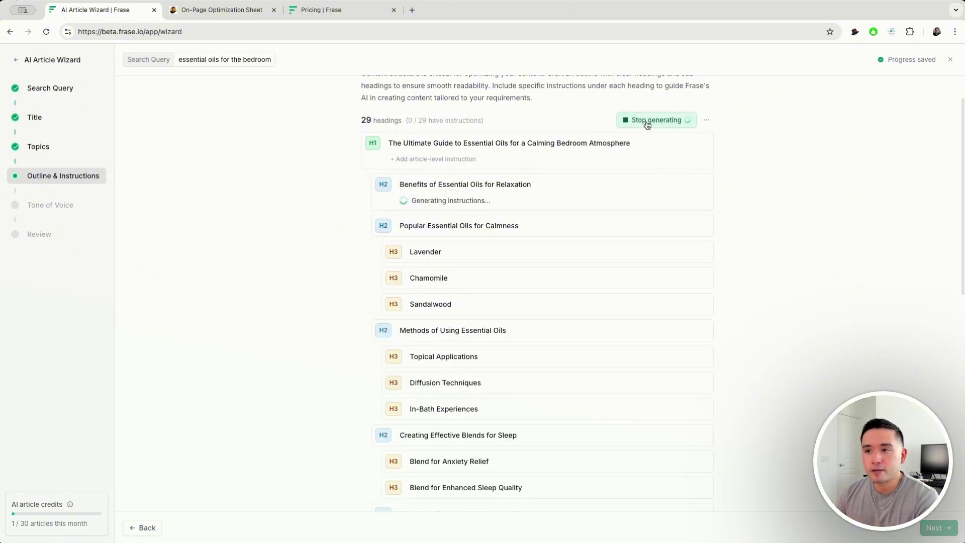
{"action": "scroll", "coordinate": [536, 368], "scroll_direction": "down", "scroll_amount": 15}
{"action": "scroll", "coordinate": [542, 379], "scroll_direction": "up", "scroll_amount": 3}
{"action": "scroll", "coordinate": [541, 380], "scroll_direction": "up", "scroll_amount": 1}
{"action": "scroll", "coordinate": [543, 378], "scroll_direction": "up", "scroll_amount": 2}
{"action": "scroll", "coordinate": [545, 376], "scroll_direction": "up", "scroll_amount": 2}
{"action": "scroll", "coordinate": [548, 373], "scroll_direction": "up", "scroll_amount": 3}
{"action": "scroll", "coordinate": [548, 373], "scroll_direction": "up", "scroll_amount": 5}
{"action": "scroll", "coordinate": [548, 373], "scroll_direction": "up", "scroll_amount": 4}
{"action": "scroll", "coordinate": [547, 374], "scroll_direction": "up", "scroll_amount": 5}
{"action": "scroll", "coordinate": [547, 374], "scroll_direction": "up", "scroll_amount": 5}
{"action": "scroll", "coordinate": [547, 374], "scroll_direction": "up", "scroll_amount": 5}
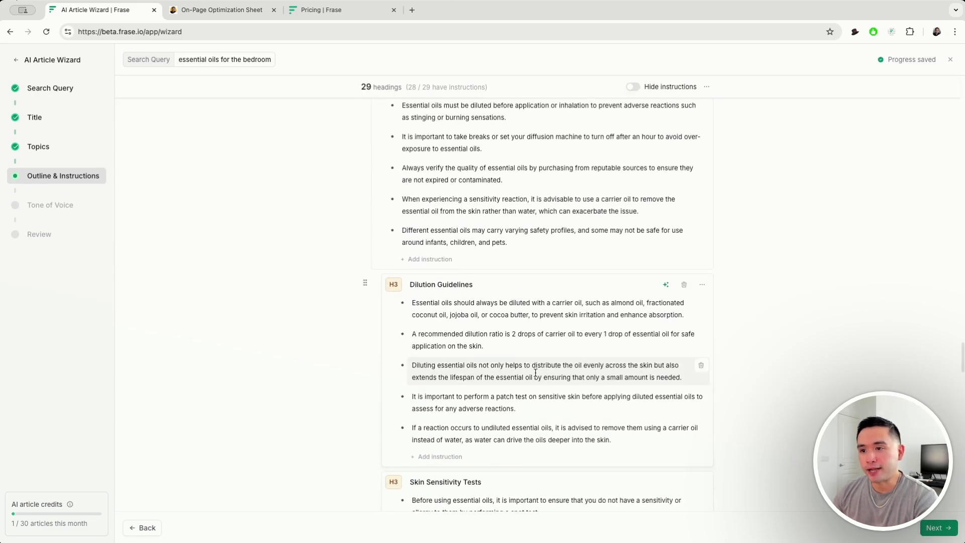
{"action": "scroll", "coordinate": [535, 373], "scroll_direction": "up", "scroll_amount": 5}
{"action": "scroll", "coordinate": [528, 346], "scroll_direction": "up", "scroll_amount": 3}
{"action": "scroll", "coordinate": [527, 347], "scroll_direction": "up", "scroll_amount": 3}
{"action": "scroll", "coordinate": [525, 346], "scroll_direction": "up", "scroll_amount": 2}
{"action": "scroll", "coordinate": [525, 345], "scroll_direction": "up", "scroll_amount": 3}
{"action": "scroll", "coordinate": [525, 346], "scroll_direction": "up", "scroll_amount": 2}
{"action": "scroll", "coordinate": [526, 345], "scroll_direction": "up", "scroll_amount": 3}
{"action": "scroll", "coordinate": [525, 345], "scroll_direction": "up", "scroll_amount": 5}
{"action": "scroll", "coordinate": [525, 346], "scroll_direction": "up", "scroll_amount": 3}
{"action": "scroll", "coordinate": [526, 348], "scroll_direction": "up", "scroll_amount": 3}
{"action": "scroll", "coordinate": [526, 348], "scroll_direction": "up", "scroll_amount": 3}
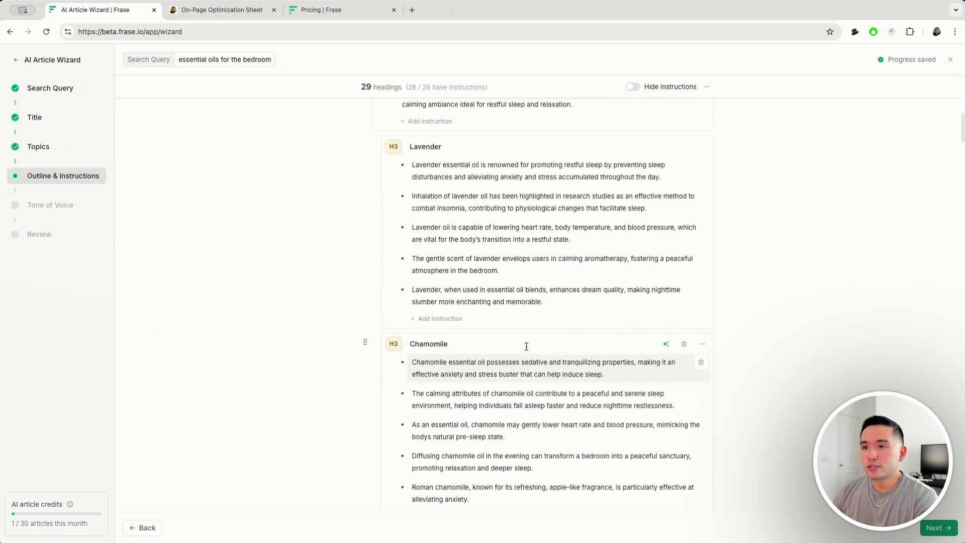
{"action": "scroll", "coordinate": [477, 282], "scroll_direction": "up", "scroll_amount": 1}
- Give Lavender the instruction 'start this section by talking about all the varieties of lavender plants' plus the lavender URL
{"action": "left_click", "coordinate": [412, 206]}
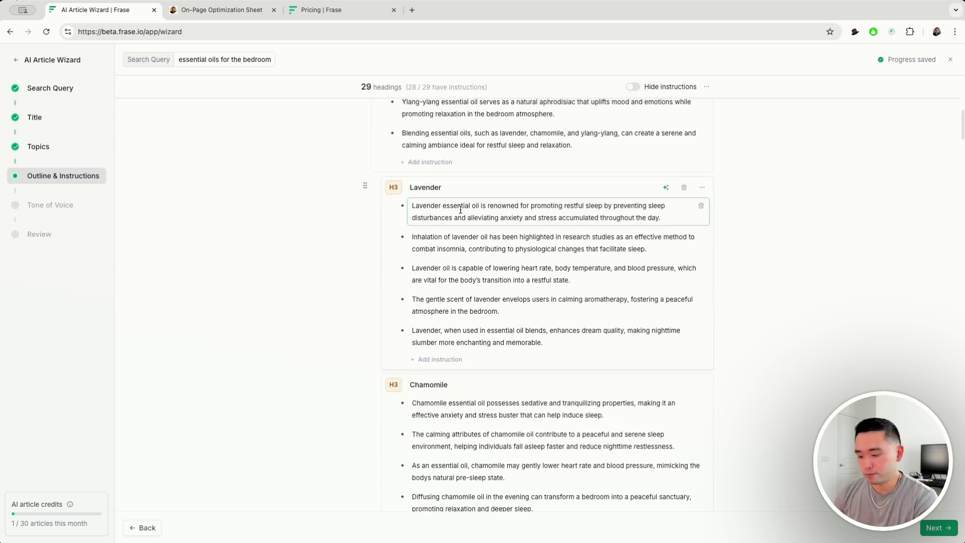
{"action": "left_click", "coordinate": [438, 359]}
{"action": "type", "text": "start this section by talking about all the varieties of lavender plants and"}
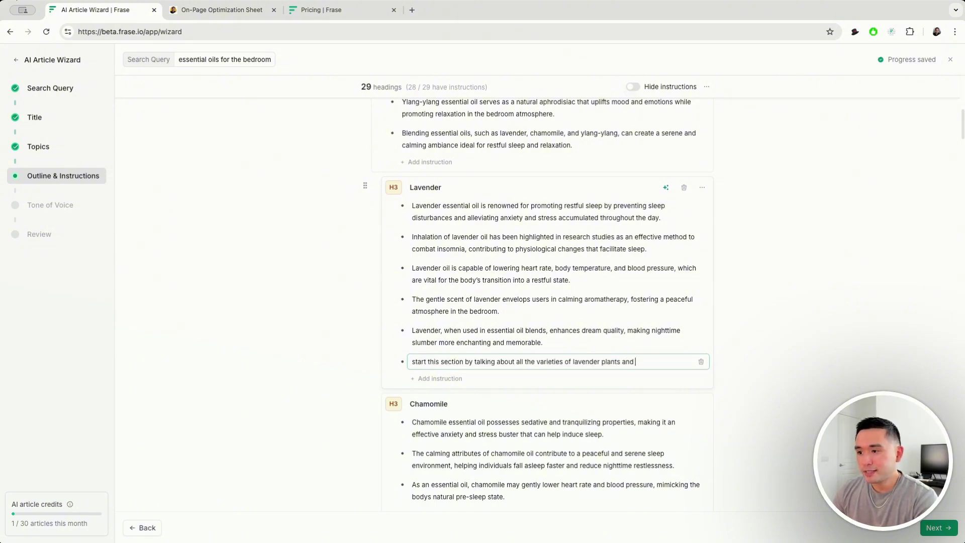
{"action": "type", "text": "URL:"}
{"action": "type", "text": "https://www.thespruce.com/types-of-lavender-plants-8418336"}
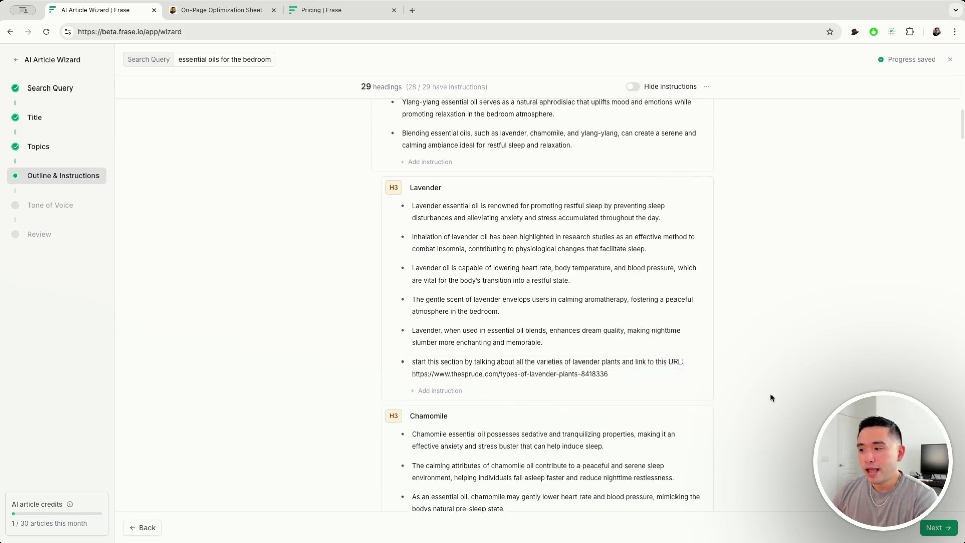
- Advance to the Tone of Voice step, trying Informative and custom tone before keeping Neutral
{"action": "left_click", "coordinate": [938, 527]}
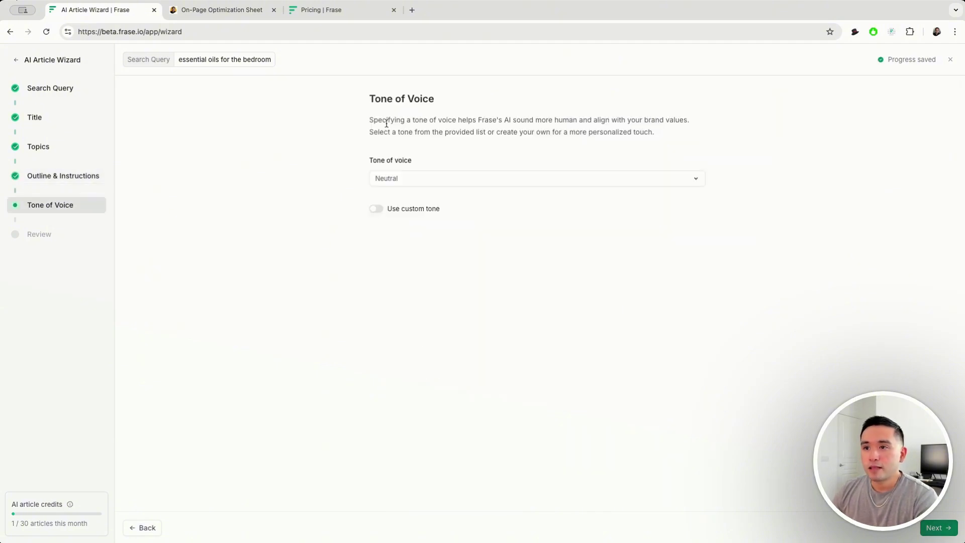
{"action": "left_click", "coordinate": [425, 180]}
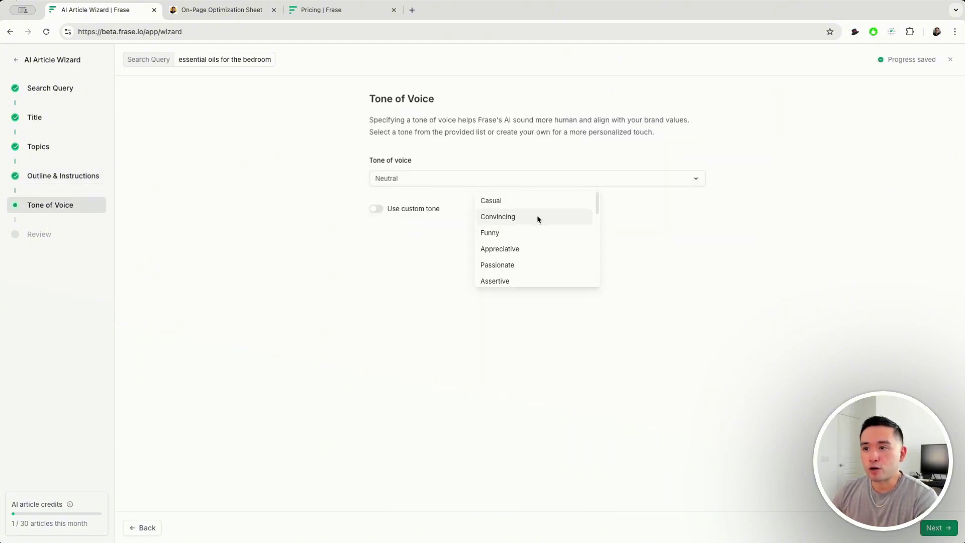
{"action": "scroll", "coordinate": [537, 236], "scroll_direction": "down", "scroll_amount": 3}
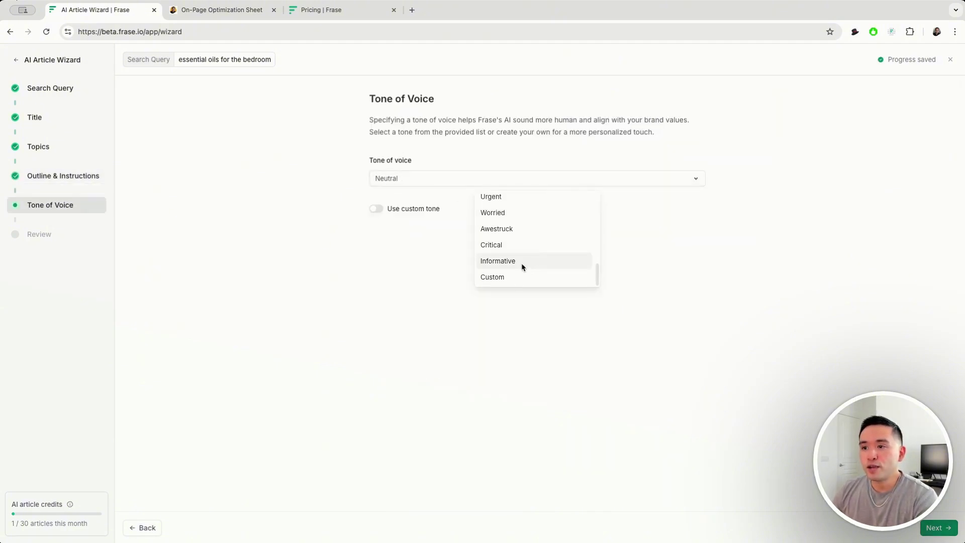
{"action": "left_click", "coordinate": [520, 262]}
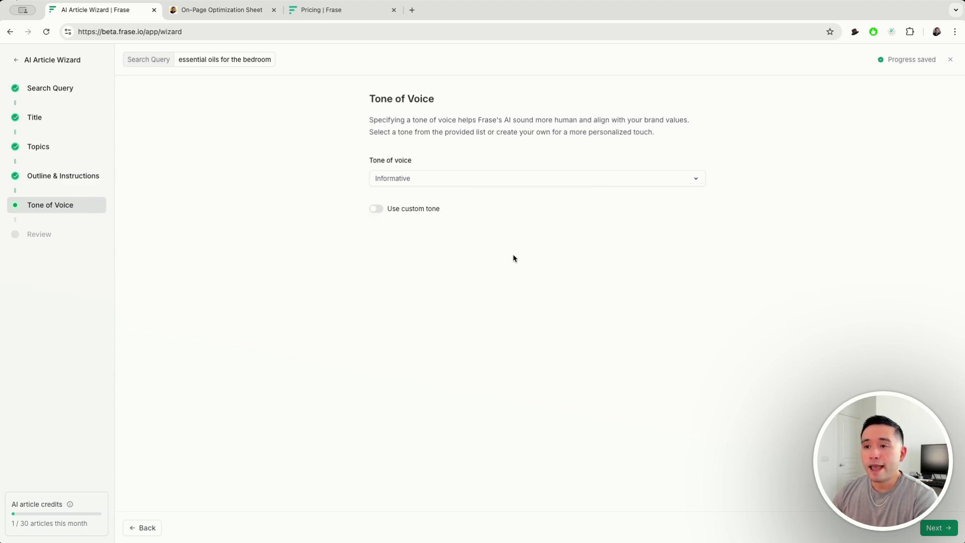
{"action": "left_click", "coordinate": [375, 209]}
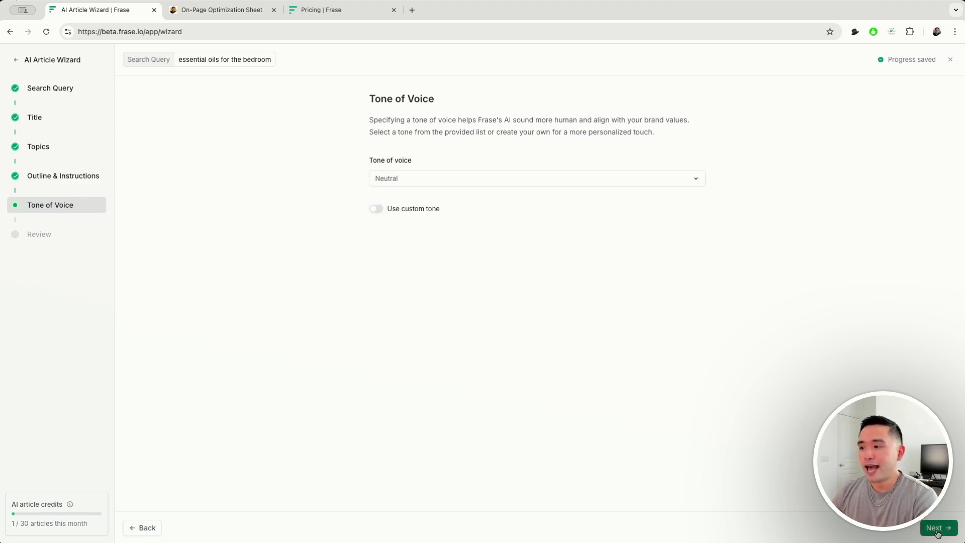
- Check the topics and outline on the Review step, then submit to start AI generation
{"action": "left_click", "coordinate": [937, 527]}
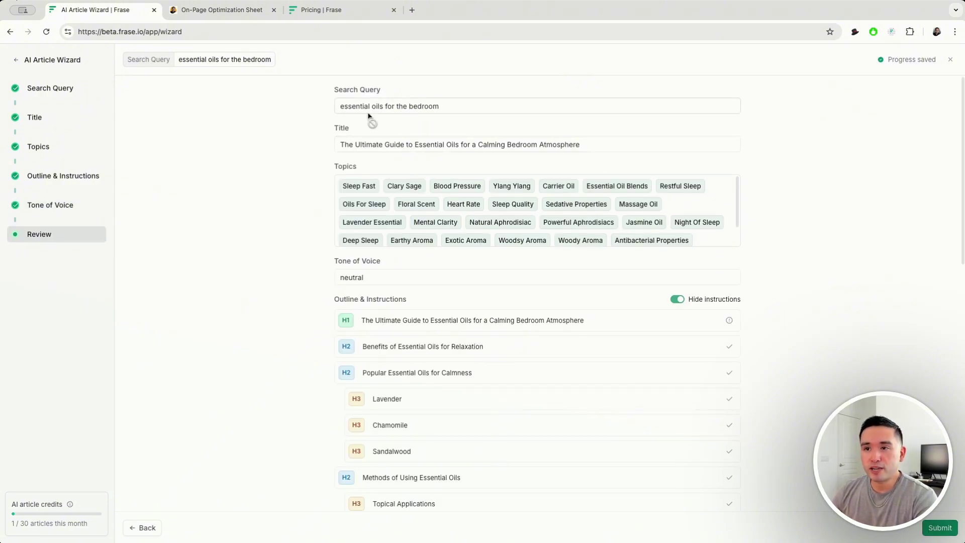
{"action": "scroll", "coordinate": [371, 195], "scroll_direction": "down", "scroll_amount": 1}
{"action": "scroll", "coordinate": [372, 195], "scroll_direction": "down", "scroll_amount": 1}
{"action": "scroll", "coordinate": [369, 240], "scroll_direction": "down", "scroll_amount": 1}
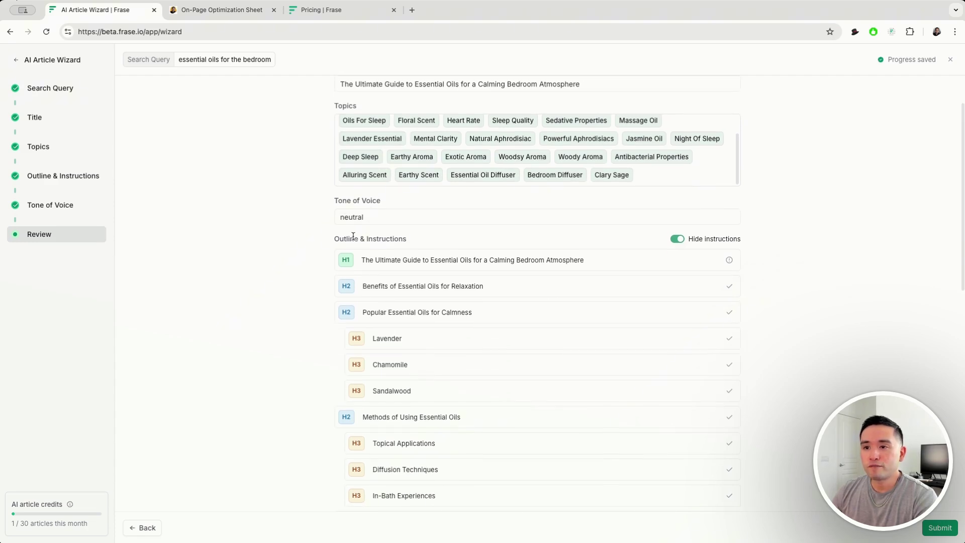
{"action": "scroll", "coordinate": [373, 243], "scroll_direction": "down", "scroll_amount": 2}
{"action": "scroll", "coordinate": [393, 244], "scroll_direction": "down", "scroll_amount": 2}
{"action": "scroll", "coordinate": [394, 243], "scroll_direction": "down", "scroll_amount": 2}
{"action": "scroll", "coordinate": [392, 244], "scroll_direction": "down", "scroll_amount": 5}
{"action": "scroll", "coordinate": [463, 273], "scroll_direction": "up", "scroll_amount": 2}
{"action": "scroll", "coordinate": [465, 271], "scroll_direction": "down", "scroll_amount": 2}
{"action": "left_click", "coordinate": [938, 527]}
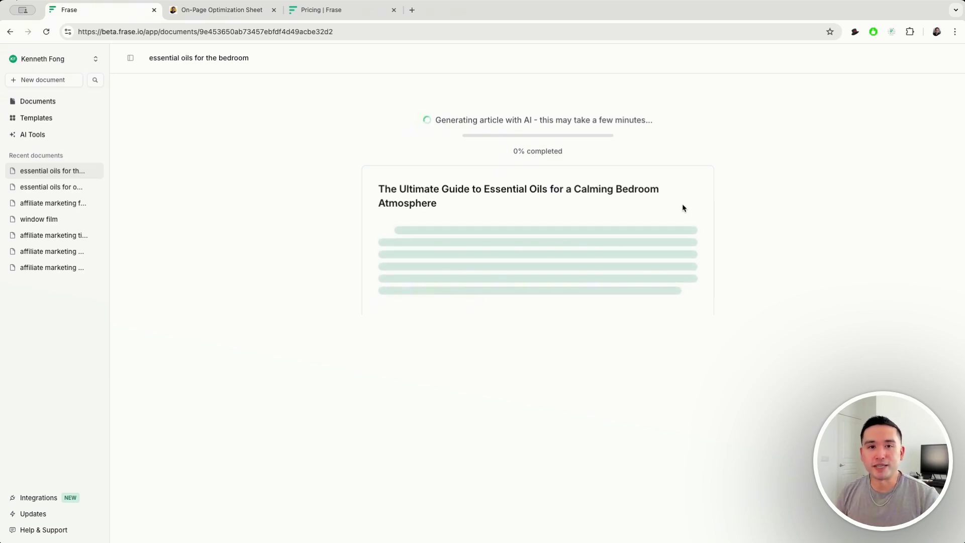
- Open the Review AI Article preview and read the title and opening sections
{"action": "left_click_drag", "start_coordinate": [519, 119], "coordinate": [588, 119]}
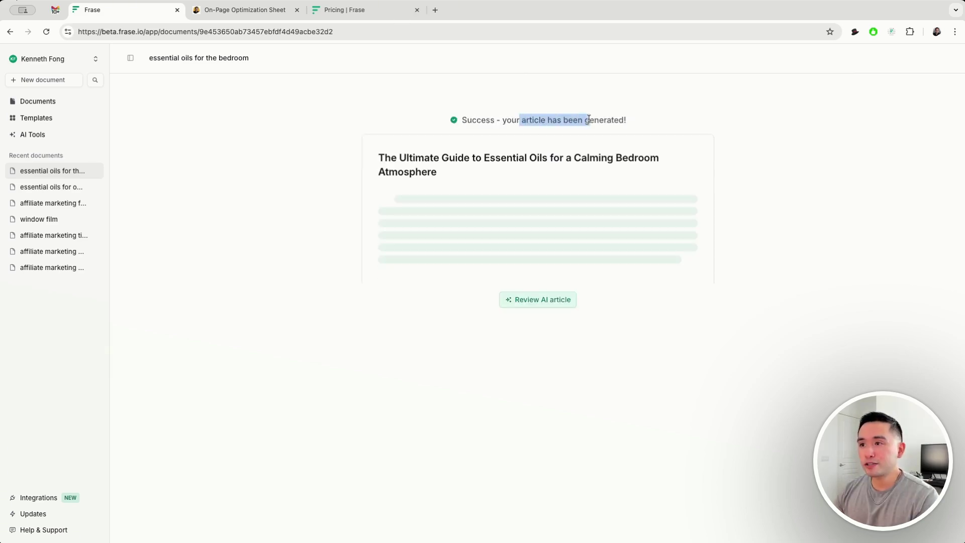
{"action": "left_click", "coordinate": [553, 302]}
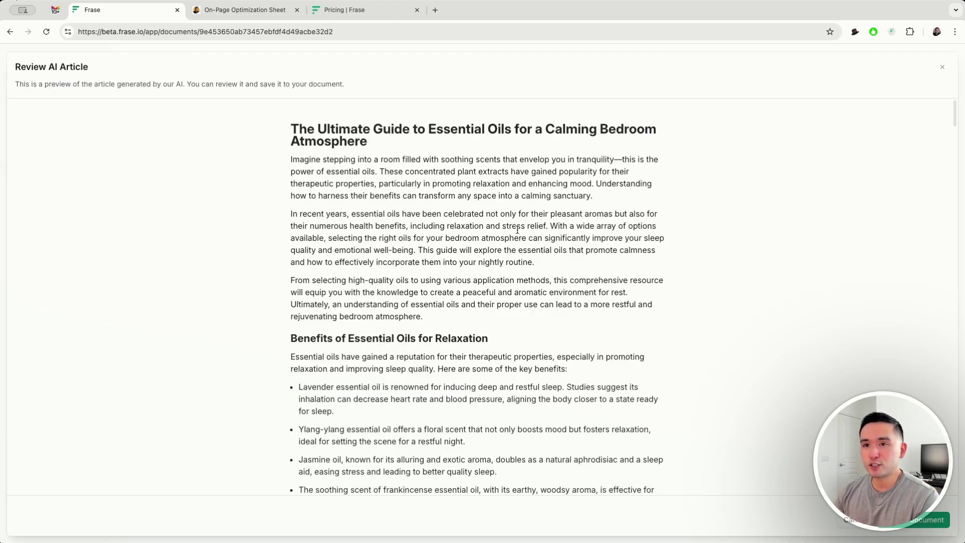
{"action": "left_click_drag", "start_coordinate": [292, 127], "coordinate": [363, 141]}
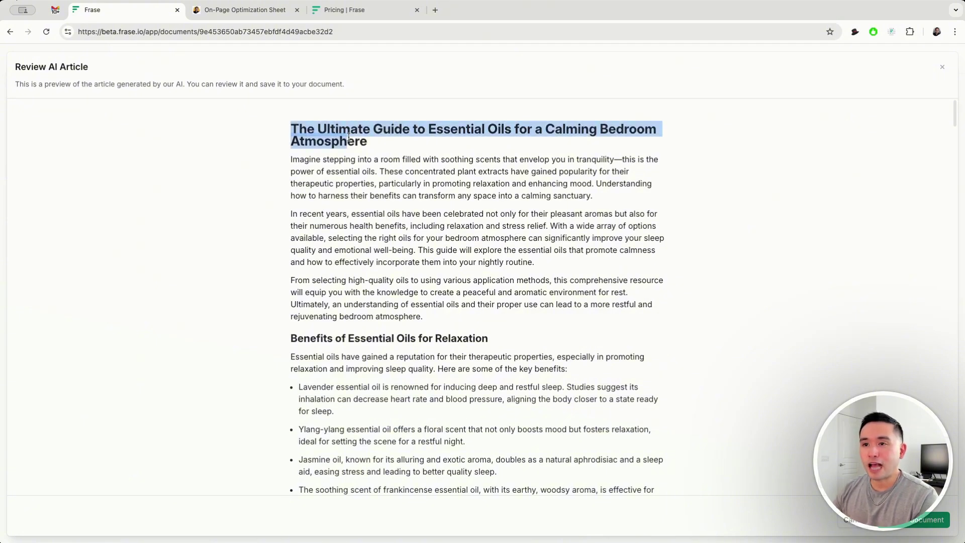
{"action": "mouse_move", "coordinate": [291, 160]}
{"action": "left_mouse_down"}
{"action": "mouse_move", "coordinate": [498, 318]}
{"action": "mouse_move", "coordinate": [292, 303]}
{"action": "left_mouse_up"}
{"action": "scroll", "coordinate": [499, 318], "scroll_direction": "down", "scroll_amount": 1}
{"action": "scroll", "coordinate": [300, 308], "scroll_direction": "down", "scroll_amount": 2}
{"action": "scroll", "coordinate": [300, 308], "scroll_direction": "down", "scroll_amount": 1}
- Read further down to the Lavender section and its link to The Spruce
{"action": "left_click_drag", "start_coordinate": [303, 256], "coordinate": [363, 374]}
{"action": "scroll", "coordinate": [363, 374], "scroll_direction": "down", "scroll_amount": 3}
{"action": "scroll", "coordinate": [362, 374], "scroll_direction": "down", "scroll_amount": 3}
{"action": "scroll", "coordinate": [364, 374], "scroll_direction": "down", "scroll_amount": 2}
{"action": "scroll", "coordinate": [366, 375], "scroll_direction": "down", "scroll_amount": 3}
{"action": "scroll", "coordinate": [366, 375], "scroll_direction": "down", "scroll_amount": 1}
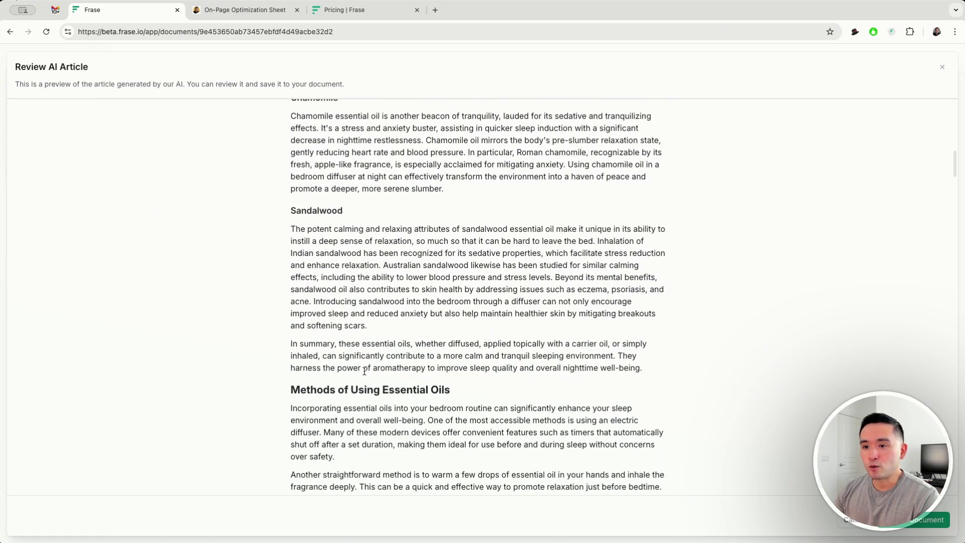
{"action": "scroll", "coordinate": [362, 370], "scroll_direction": "up", "scroll_amount": 2}
{"action": "scroll", "coordinate": [362, 370], "scroll_direction": "up", "scroll_amount": 2}
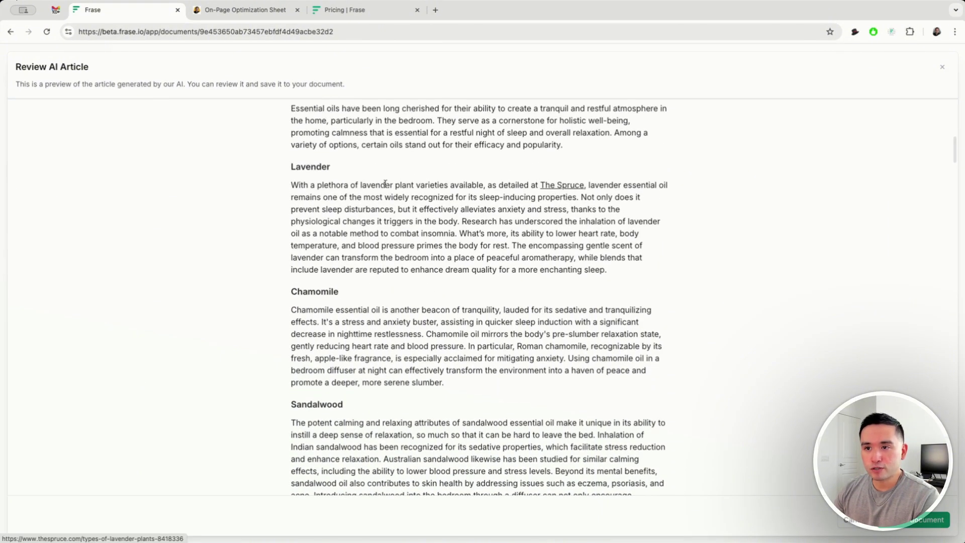
{"action": "mouse_move", "coordinate": [298, 185]}
{"action": "left_mouse_down"}
{"action": "mouse_move", "coordinate": [663, 184]}
{"action": "mouse_move", "coordinate": [375, 196]}
{"action": "mouse_move", "coordinate": [593, 205]}
{"action": "mouse_move", "coordinate": [586, 257]}
{"action": "left_mouse_up"}
{"action": "left_click", "coordinate": [586, 256]}
{"action": "scroll", "coordinate": [583, 261], "scroll_direction": "down", "scroll_amount": 6}
{"action": "scroll", "coordinate": [584, 262], "scroll_direction": "down", "scroll_amount": 4}
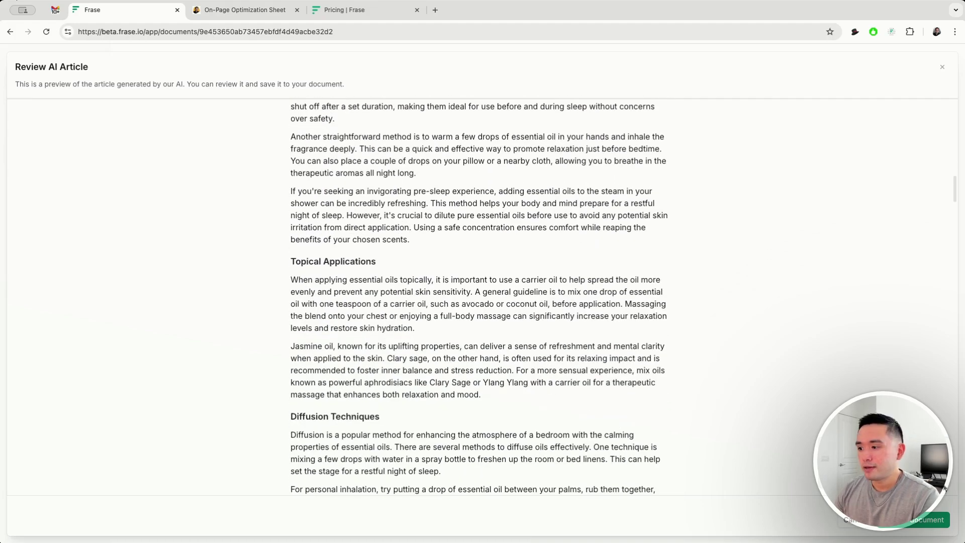
- Save the article into its own AI Article tab and show its 100% topic score at 4,534 words
{"action": "left_click", "coordinate": [926, 519]}
{"action": "scroll", "coordinate": [673, 280], "scroll_direction": "down", "scroll_amount": 1}
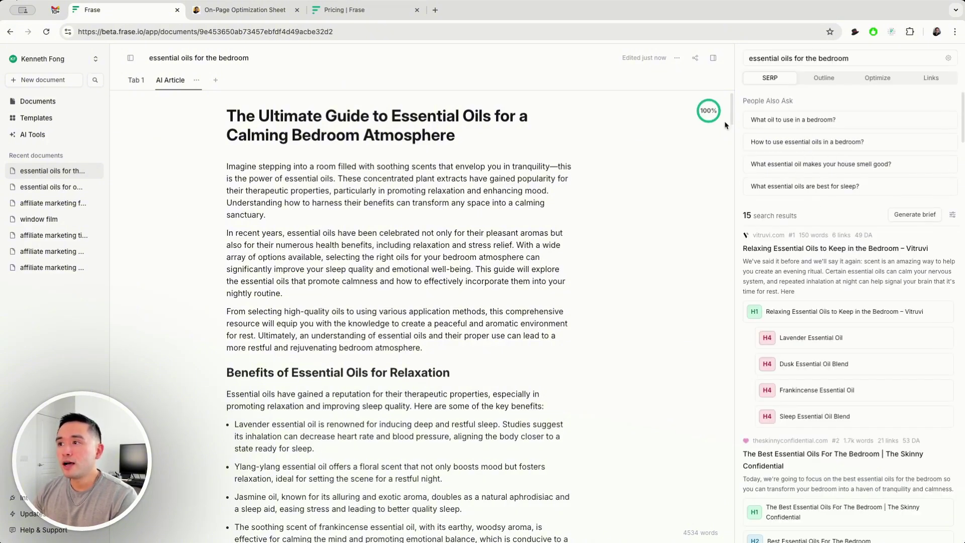
{"action": "left_click", "coordinate": [709, 115]}
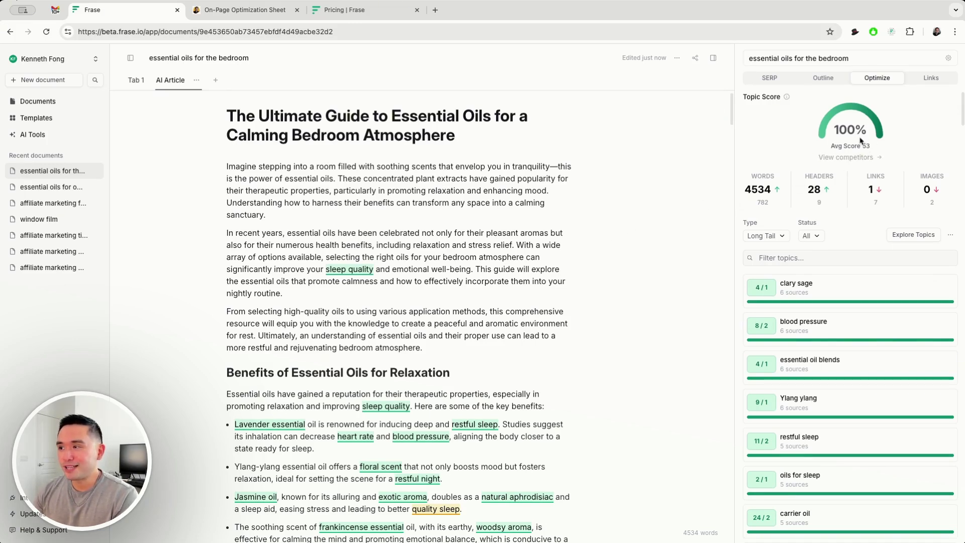
{"action": "scroll", "coordinate": [390, 256], "scroll_direction": "down", "scroll_amount": 5}
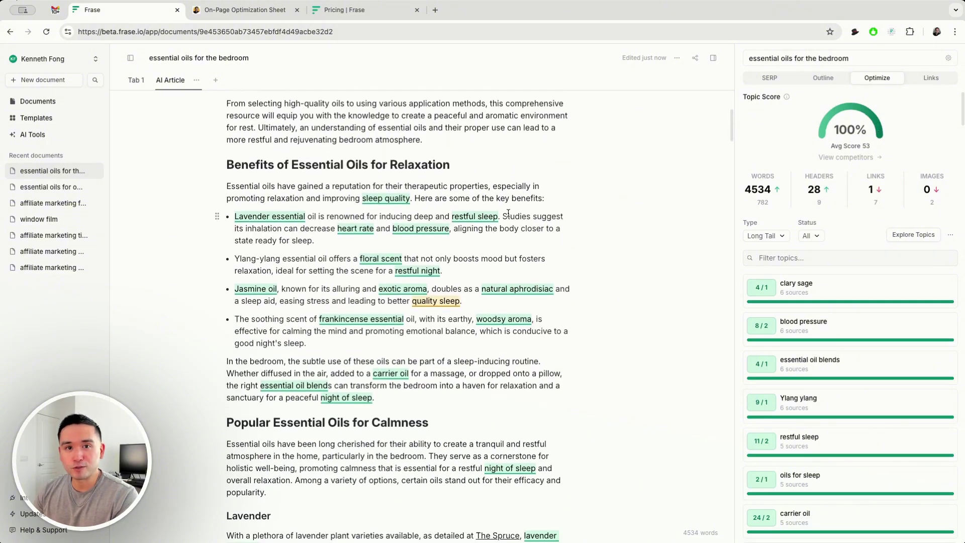
{"action": "scroll", "coordinate": [397, 258], "scroll_direction": "down", "scroll_amount": 1}
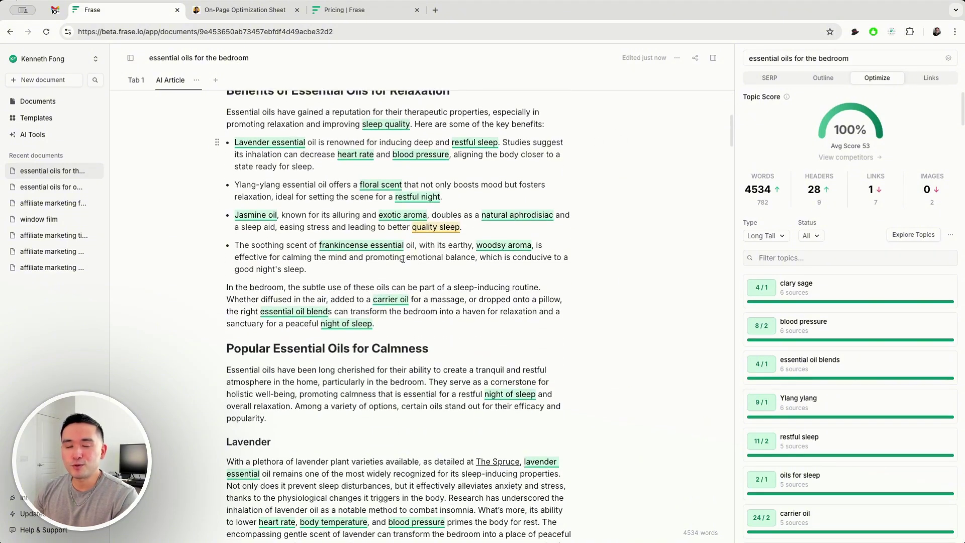
{"action": "scroll", "coordinate": [402, 259], "scroll_direction": "down", "scroll_amount": 1}
{"action": "scroll", "coordinate": [402, 258], "scroll_direction": "down", "scroll_amount": 1}
{"action": "scroll", "coordinate": [404, 259], "scroll_direction": "down", "scroll_amount": 4}
{"action": "scroll", "coordinate": [405, 260], "scroll_direction": "down", "scroll_amount": 1}
{"action": "scroll", "coordinate": [405, 260], "scroll_direction": "up", "scroll_amount": 10}
{"action": "scroll", "coordinate": [412, 281], "scroll_direction": "up", "scroll_amount": 5}
{"action": "scroll", "coordinate": [424, 309], "scroll_direction": "down", "scroll_amount": 3}
- Ask AI to rephrase the three intro paragraphs using 6th grade grammar for readability
{"action": "left_click_drag", "start_coordinate": [424, 321], "coordinate": [303, 156]}
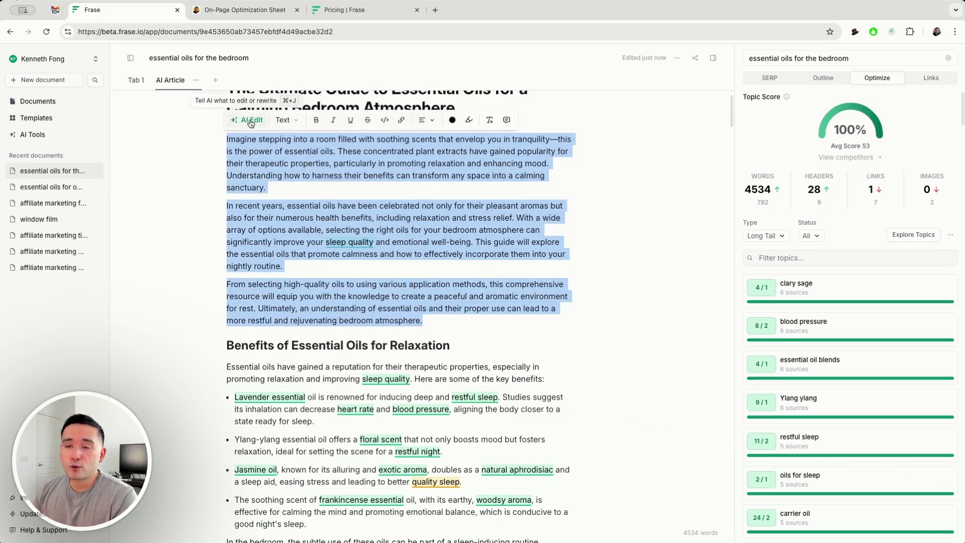
{"action": "left_click", "coordinate": [250, 122]}
{"action": "mouse_move", "coordinate": [291, 339]}
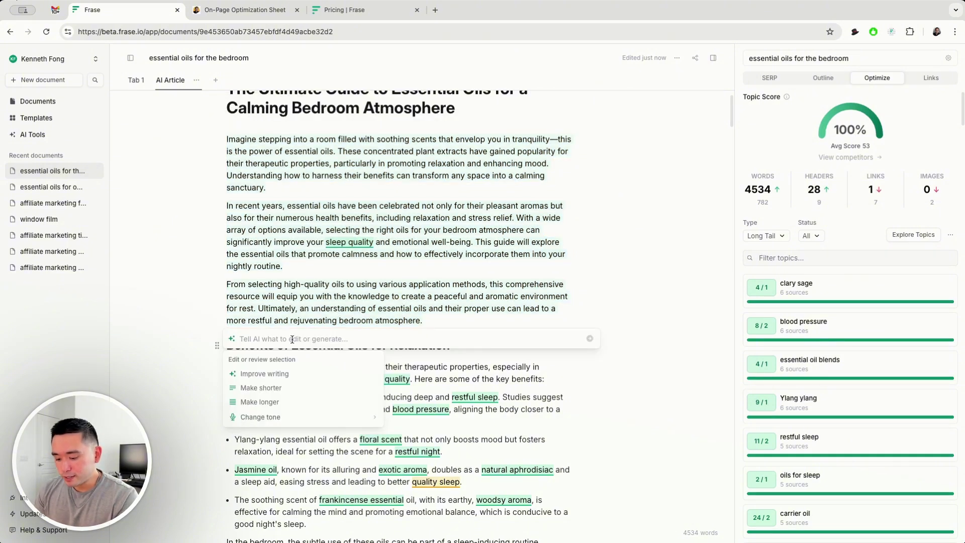
{"action": "type", "text": "rephrase this to improve grammar and readability using 6th grade grammar"}
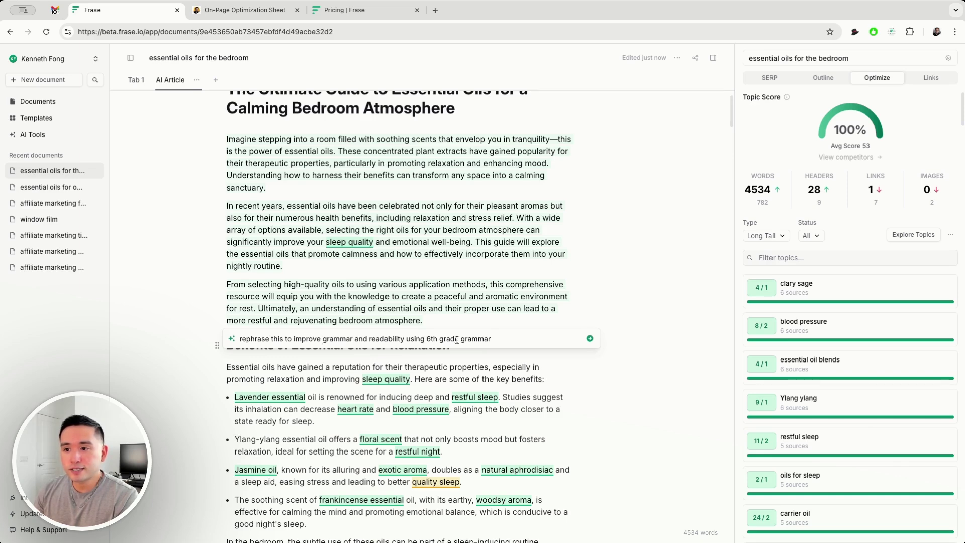
{"action": "key", "text": "Return"}
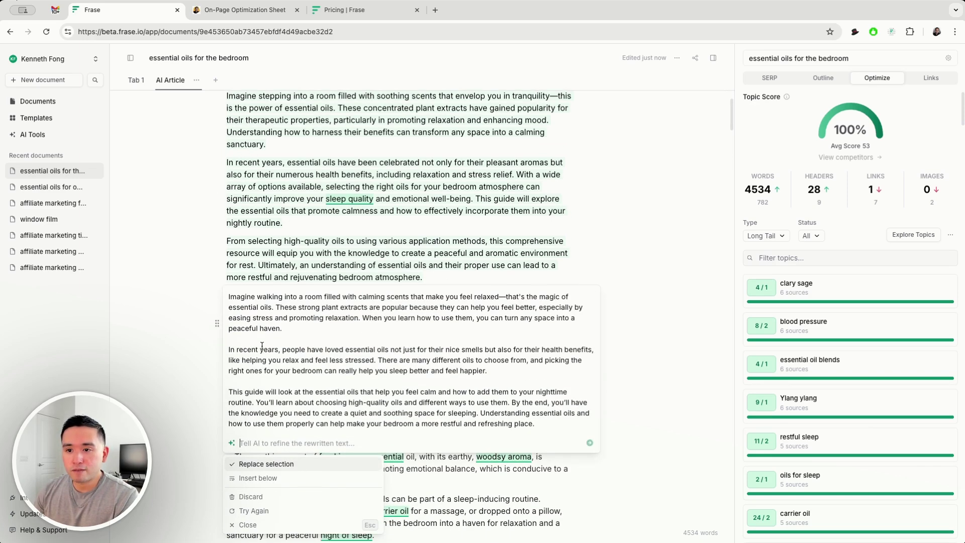
- Review the rewritten intro starting "Imagine walking into a room" and replace the selection with it
{"action": "left_click_drag", "start_coordinate": [229, 296], "coordinate": [378, 297]}
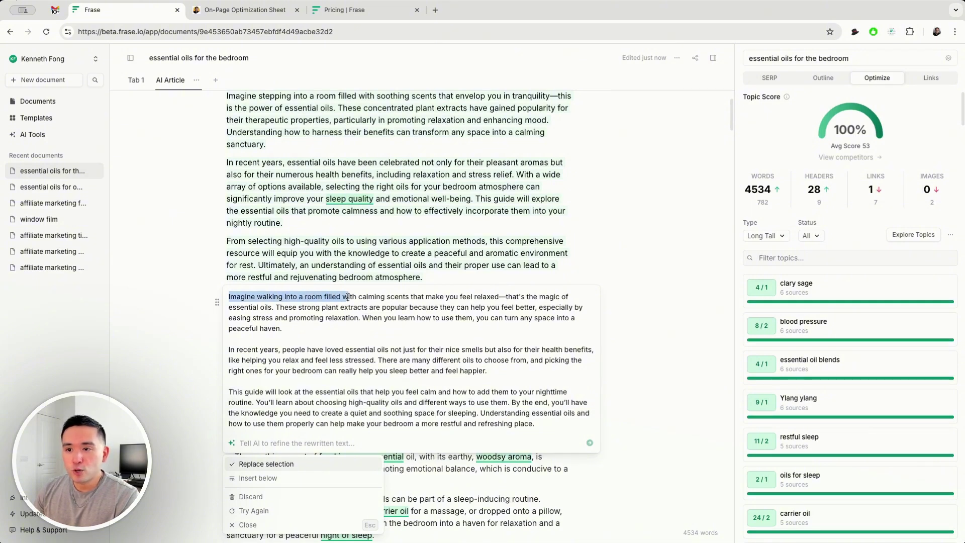
{"action": "mouse_move", "coordinate": [379, 296]}
{"action": "left_mouse_down"}
{"action": "mouse_move", "coordinate": [502, 298]}
{"action": "mouse_move", "coordinate": [291, 313]}
{"action": "left_mouse_up"}
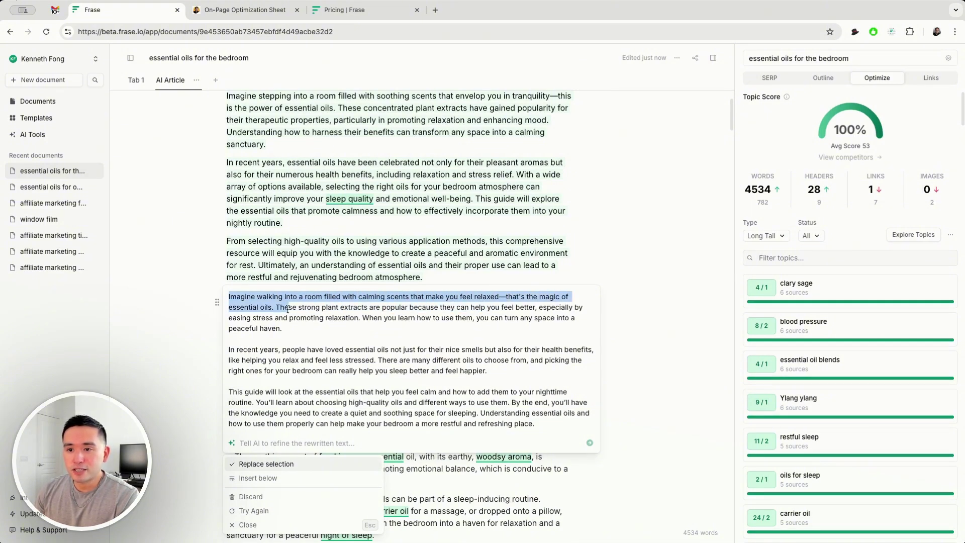
{"action": "left_click_drag", "start_coordinate": [229, 331], "coordinate": [331, 333]}
{"action": "left_click_drag", "start_coordinate": [266, 374], "coordinate": [335, 391]}
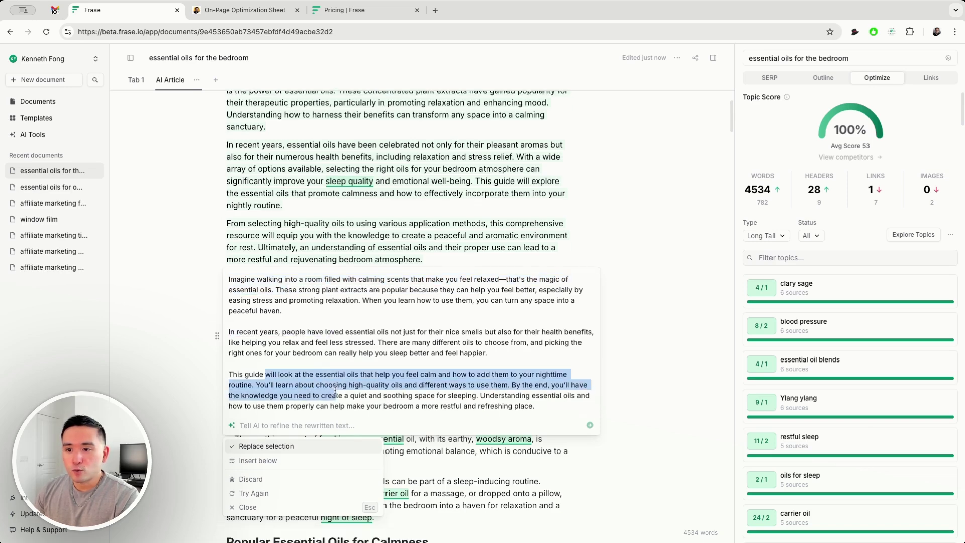
{"action": "scroll", "coordinate": [331, 385], "scroll_direction": "down", "scroll_amount": 1}
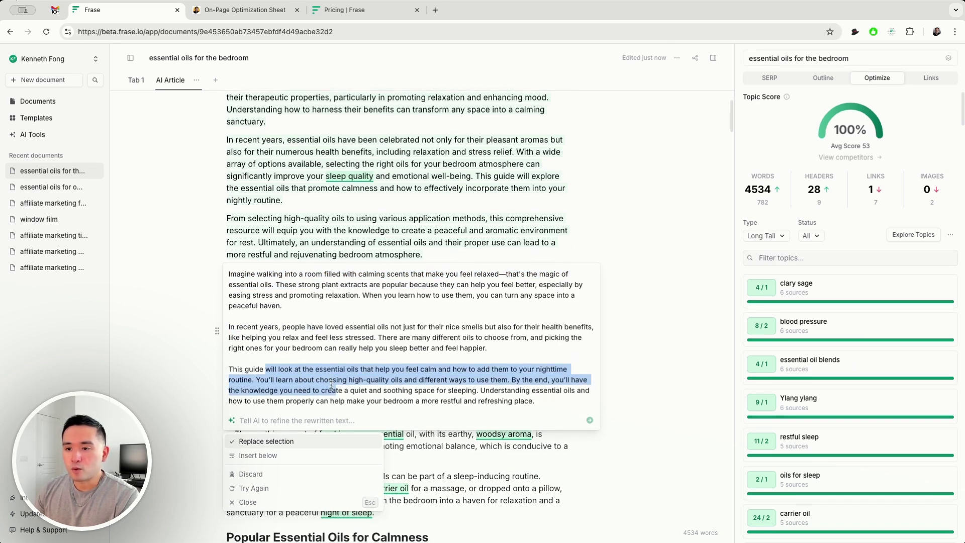
{"action": "left_click", "coordinate": [288, 441]}
- Scroll the long-tail topics list, confirming 100% topic score against competitor average of 53
{"action": "scroll", "coordinate": [395, 305], "scroll_direction": "up", "scroll_amount": 5}
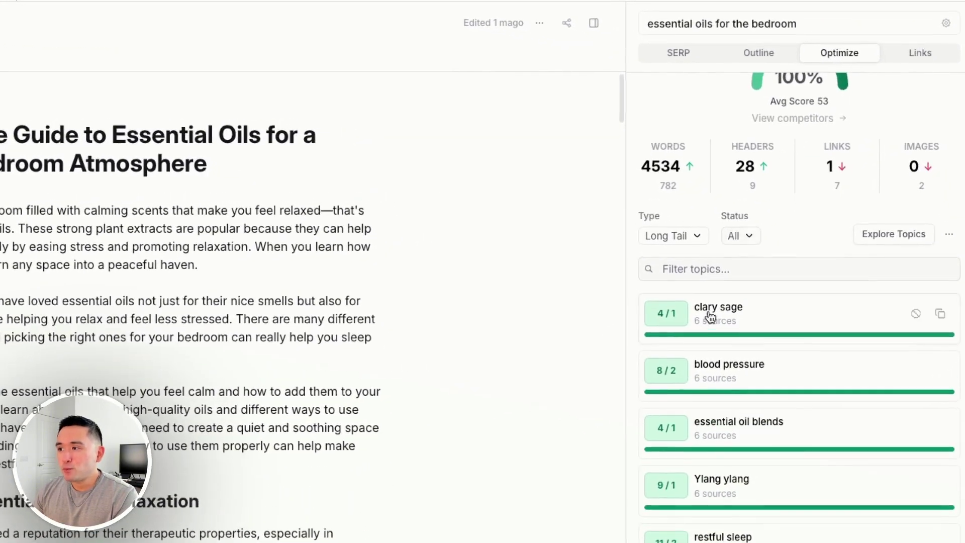
{"action": "scroll", "coordinate": [710, 317], "scroll_direction": "down", "scroll_amount": 8}
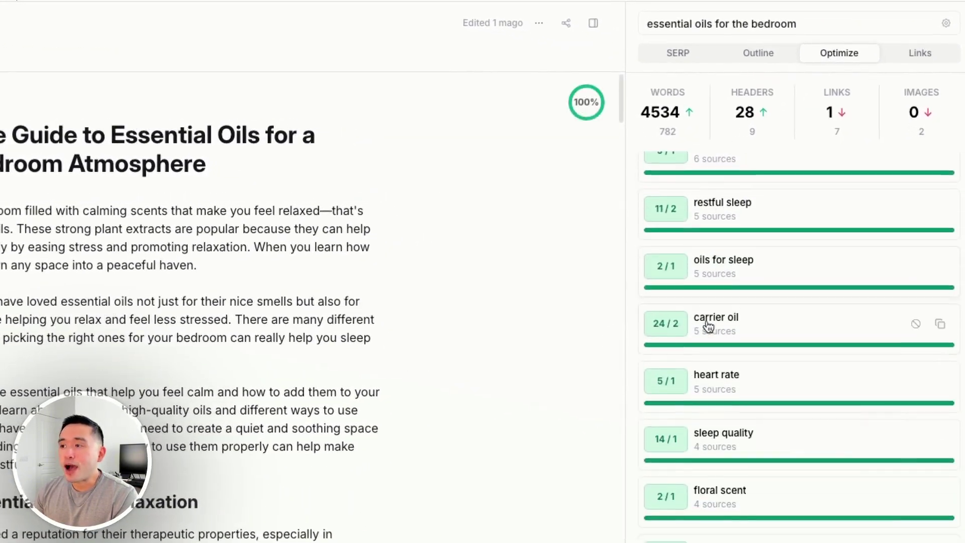
{"action": "scroll", "coordinate": [708, 326], "scroll_direction": "down", "scroll_amount": 1}
{"action": "scroll", "coordinate": [708, 326], "scroll_direction": "down", "scroll_amount": 3}
{"action": "scroll", "coordinate": [707, 325], "scroll_direction": "down", "scroll_amount": 7}
{"action": "scroll", "coordinate": [707, 326], "scroll_direction": "down", "scroll_amount": 3}
{"action": "scroll", "coordinate": [796, 310], "scroll_direction": "up", "scroll_amount": 5}
{"action": "scroll", "coordinate": [796, 311], "scroll_direction": "up", "scroll_amount": 5}
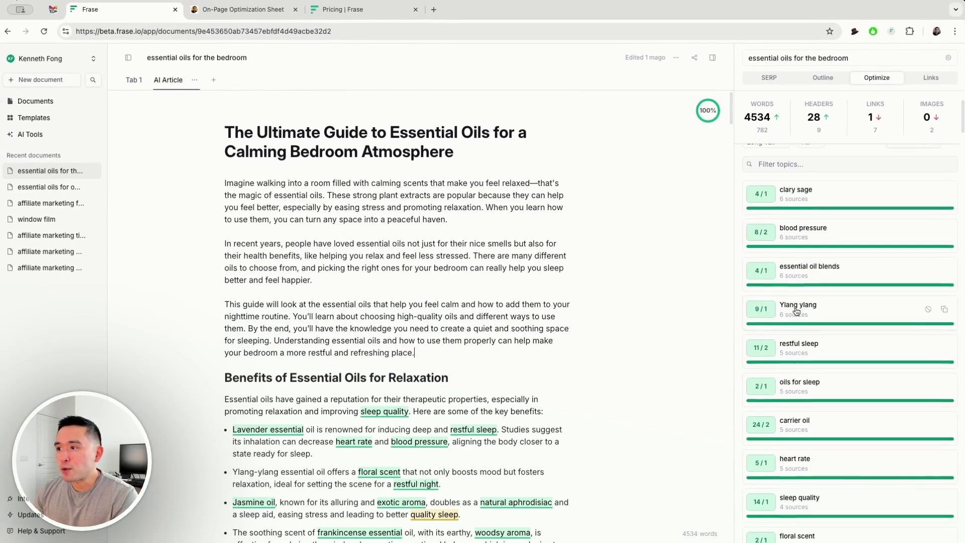
{"action": "scroll", "coordinate": [797, 311], "scroll_direction": "up", "scroll_amount": 3}
{"action": "scroll", "coordinate": [901, 306], "scroll_direction": "down", "scroll_amount": 15}
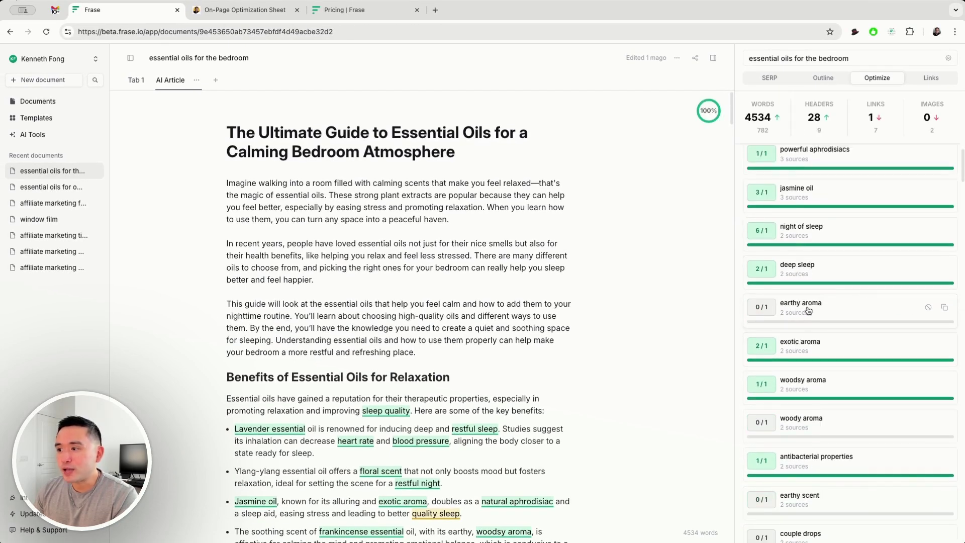
{"action": "scroll", "coordinate": [842, 426], "scroll_direction": "down", "scroll_amount": 1}
{"action": "scroll", "coordinate": [839, 426], "scroll_direction": "down", "scroll_amount": 2}
{"action": "scroll", "coordinate": [836, 426], "scroll_direction": "down", "scroll_amount": 2}
{"action": "scroll", "coordinate": [831, 427], "scroll_direction": "down", "scroll_amount": 3}
{"action": "scroll", "coordinate": [824, 402], "scroll_direction": "down", "scroll_amount": 1}
{"action": "scroll", "coordinate": [809, 370], "scroll_direction": "down", "scroll_amount": 2}
{"action": "scroll", "coordinate": [803, 392], "scroll_direction": "down", "scroll_amount": 2}
{"action": "scroll", "coordinate": [794, 418], "scroll_direction": "down", "scroll_amount": 2}
{"action": "scroll", "coordinate": [796, 419], "scroll_direction": "up", "scroll_amount": 5}
{"action": "scroll", "coordinate": [802, 422], "scroll_direction": "up", "scroll_amount": 5}
{"action": "scroll", "coordinate": [806, 425], "scroll_direction": "up", "scroll_amount": 4}
{"action": "scroll", "coordinate": [810, 427], "scroll_direction": "up", "scroll_amount": 5}
{"action": "scroll", "coordinate": [804, 412], "scroll_direction": "up", "scroll_amount": 4}
{"action": "scroll", "coordinate": [799, 402], "scroll_direction": "up", "scroll_amount": 2}
{"action": "scroll", "coordinate": [792, 390], "scroll_direction": "up", "scroll_amount": 4}
{"action": "scroll", "coordinate": [783, 375], "scroll_direction": "up", "scroll_amount": 3}
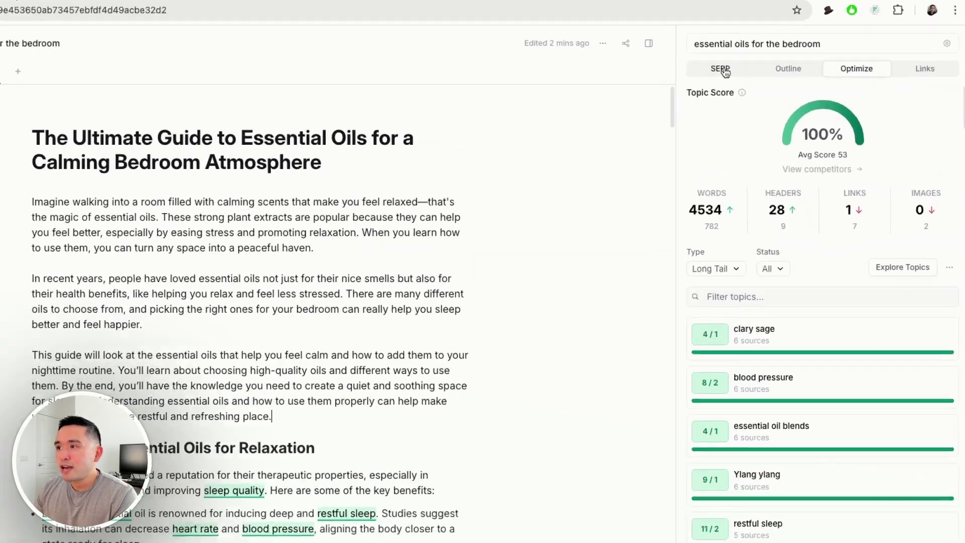
- Browse the 15 competitor search results, then show the article's 29-heading outline
{"action": "left_click", "coordinate": [783, 79]}
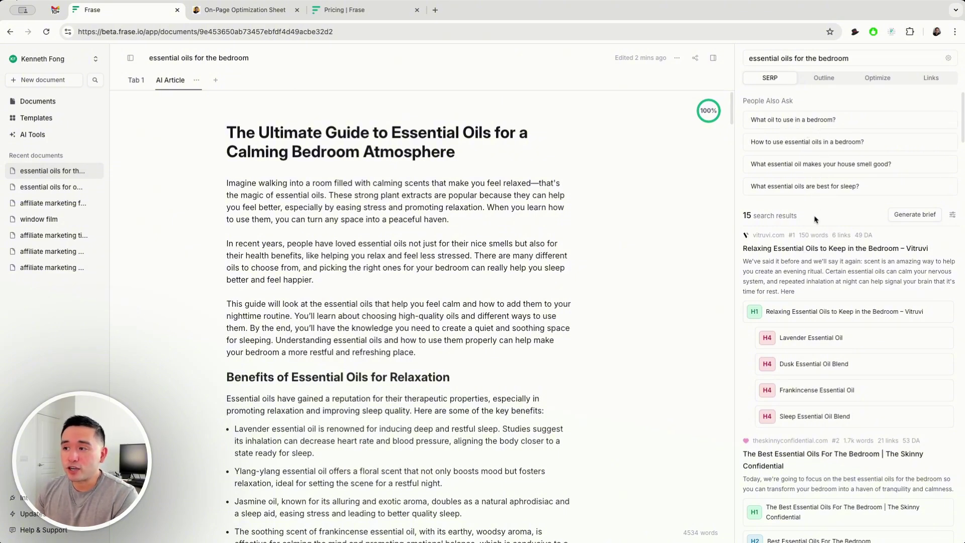
{"action": "scroll", "coordinate": [814, 215], "scroll_direction": "down", "scroll_amount": 2}
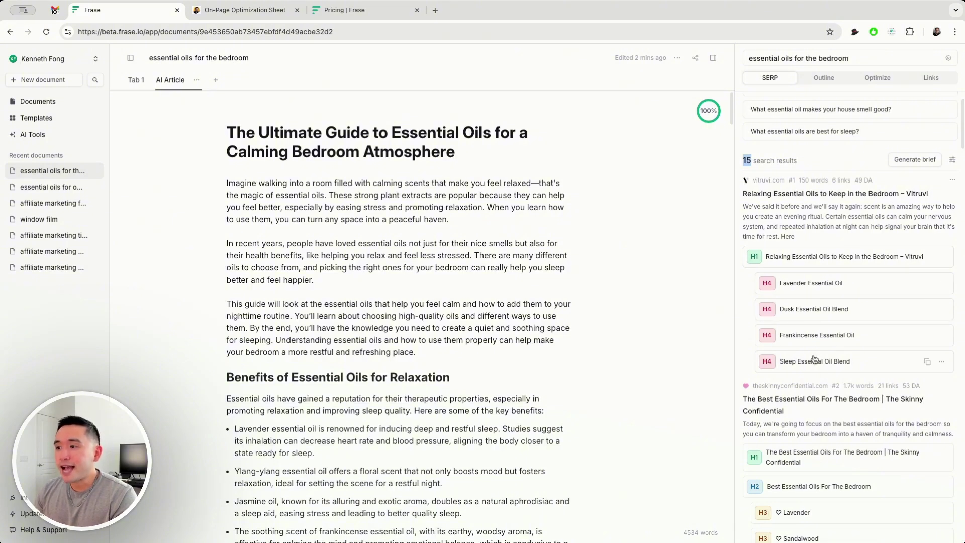
{"action": "scroll", "coordinate": [780, 211], "scroll_direction": "down", "scroll_amount": 3}
{"action": "scroll", "coordinate": [803, 276], "scroll_direction": "down", "scroll_amount": 3}
{"action": "scroll", "coordinate": [820, 329], "scroll_direction": "down", "scroll_amount": 2}
{"action": "scroll", "coordinate": [829, 300], "scroll_direction": "up", "scroll_amount": 4}
{"action": "left_click", "coordinate": [824, 78]}
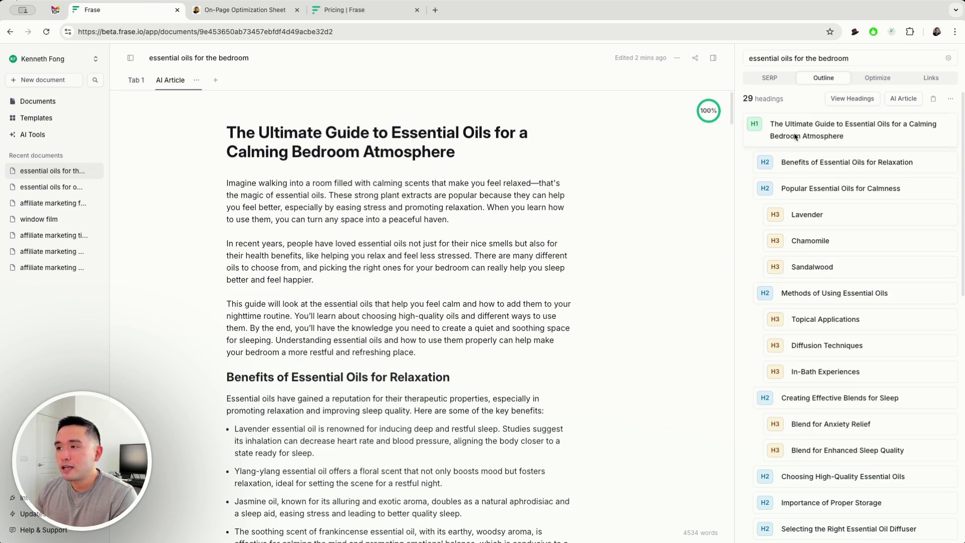
- Compare competitors' H1–H4 heading structures side by side with the article's outline
{"action": "left_click", "coordinate": [852, 99]}
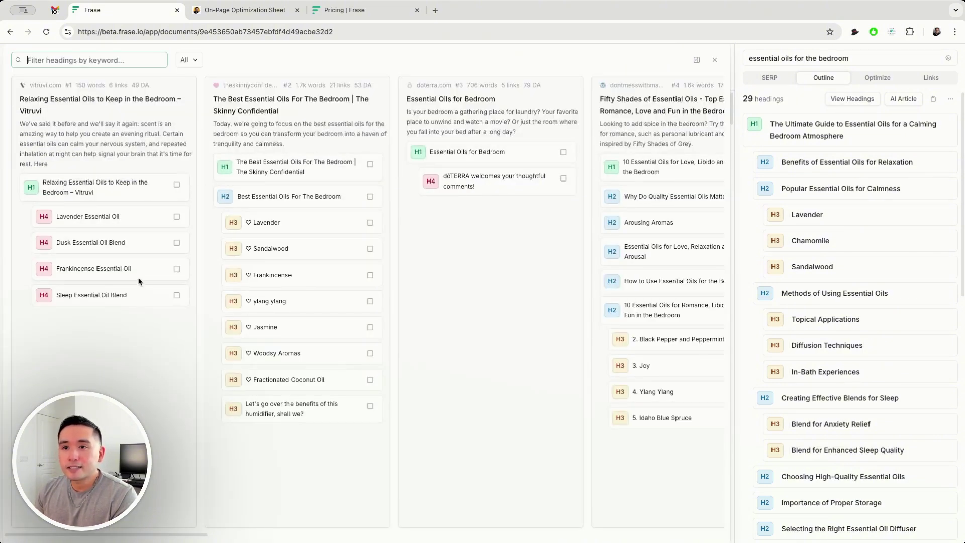
{"action": "scroll", "coordinate": [603, 196], "scroll_direction": "right", "scroll_amount": 5}
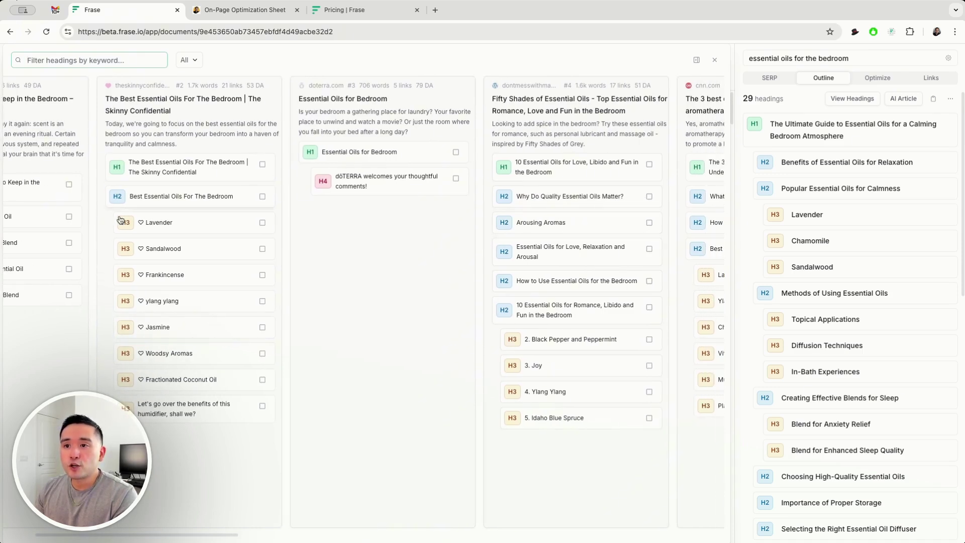
{"action": "scroll", "coordinate": [641, 265], "scroll_direction": "left", "scroll_amount": 1}
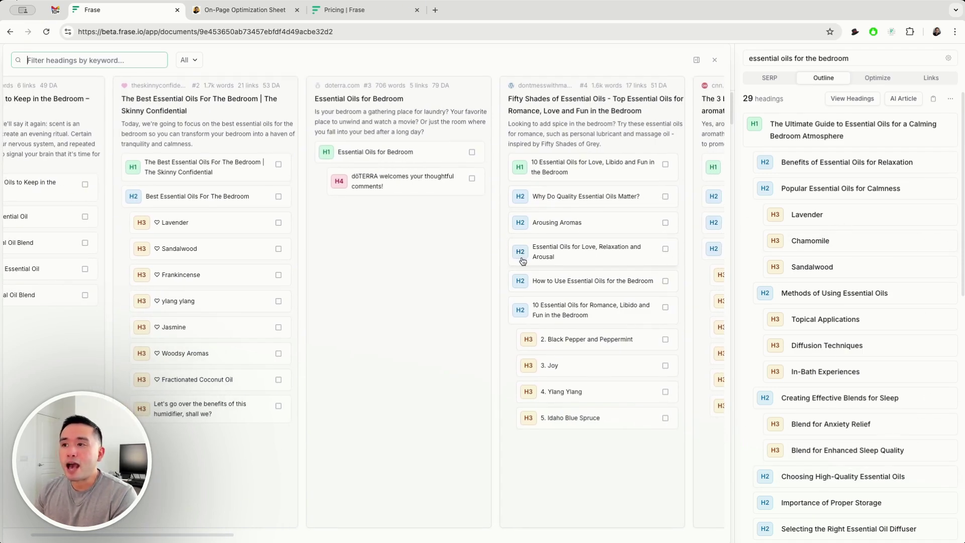
{"action": "scroll", "coordinate": [523, 259], "scroll_direction": "left", "scroll_amount": 5}
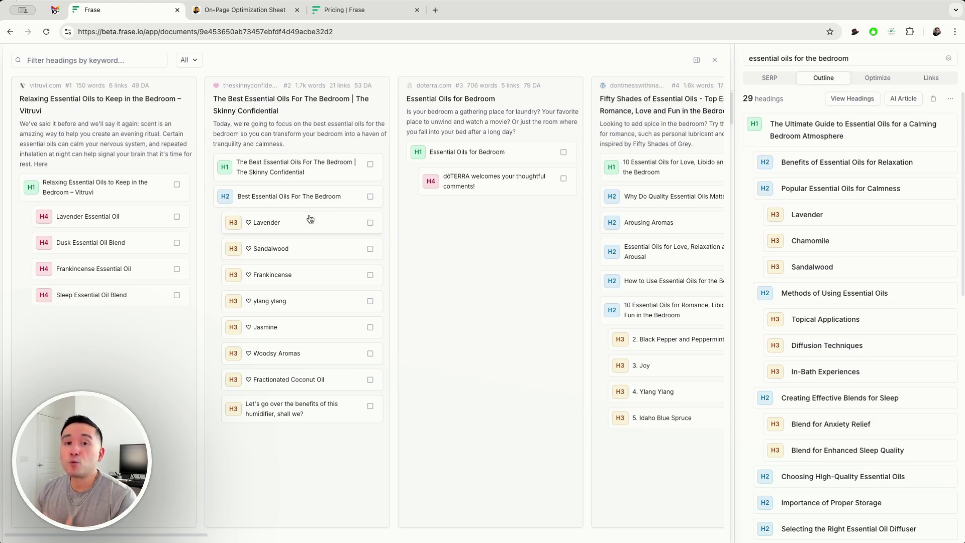
{"action": "scroll", "coordinate": [309, 216], "scroll_direction": "right", "scroll_amount": 3}
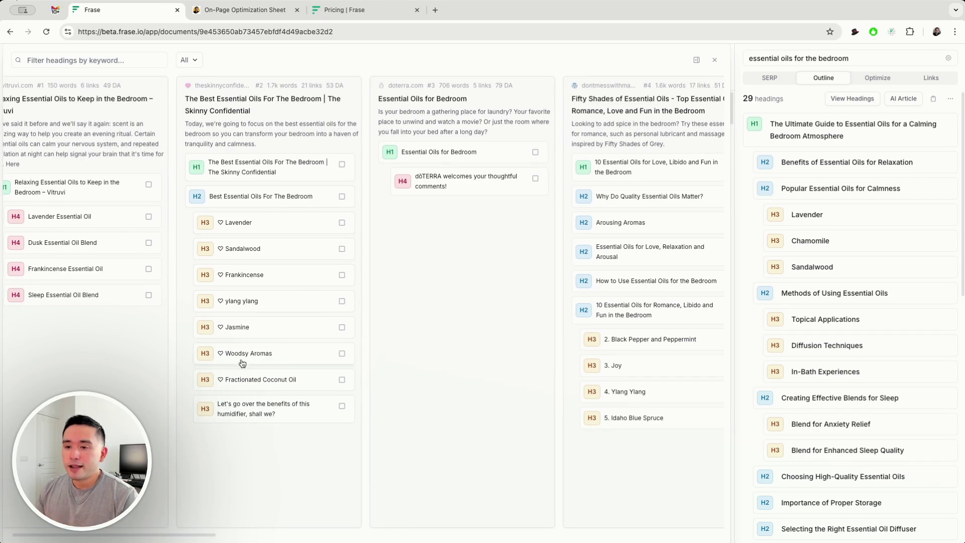
- Return to the Optimize topic scores and scroll through the article
{"action": "left_click", "coordinate": [869, 80]}
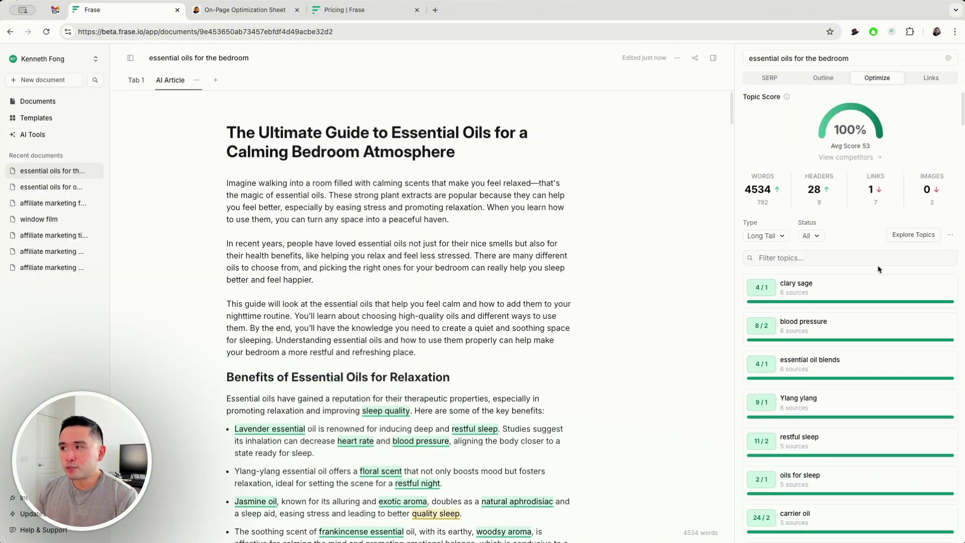
{"action": "scroll", "coordinate": [855, 302], "scroll_direction": "down", "scroll_amount": 3}
{"action": "scroll", "coordinate": [834, 319], "scroll_direction": "down", "scroll_amount": 5}
{"action": "scroll", "coordinate": [720, 266], "scroll_direction": "down", "scroll_amount": 1}
- Add competitor heading Woodsy Aromas as an H3 under Sandalwood, then list competitors' external link domains
{"action": "left_click", "coordinate": [823, 78]}
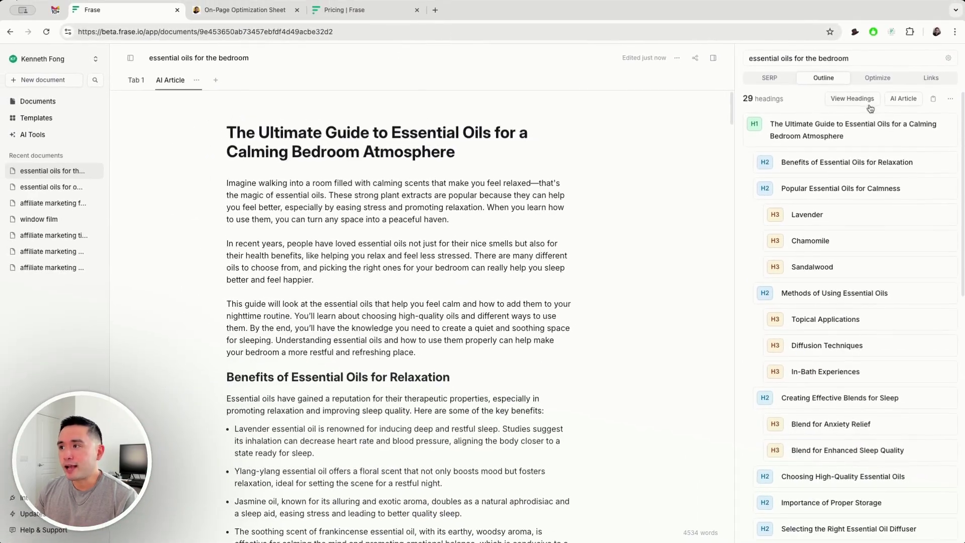
{"action": "left_click", "coordinate": [862, 99]}
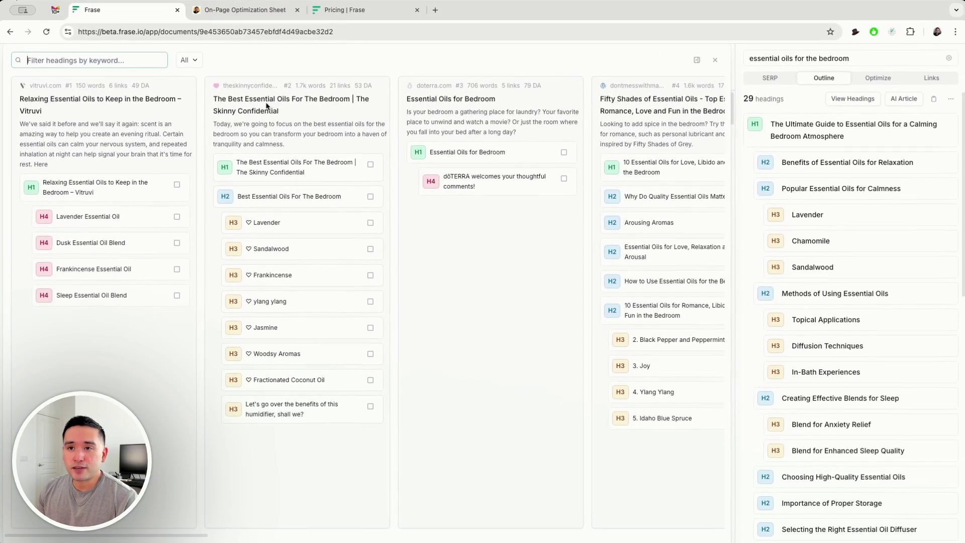
{"action": "left_click", "coordinate": [268, 355]}
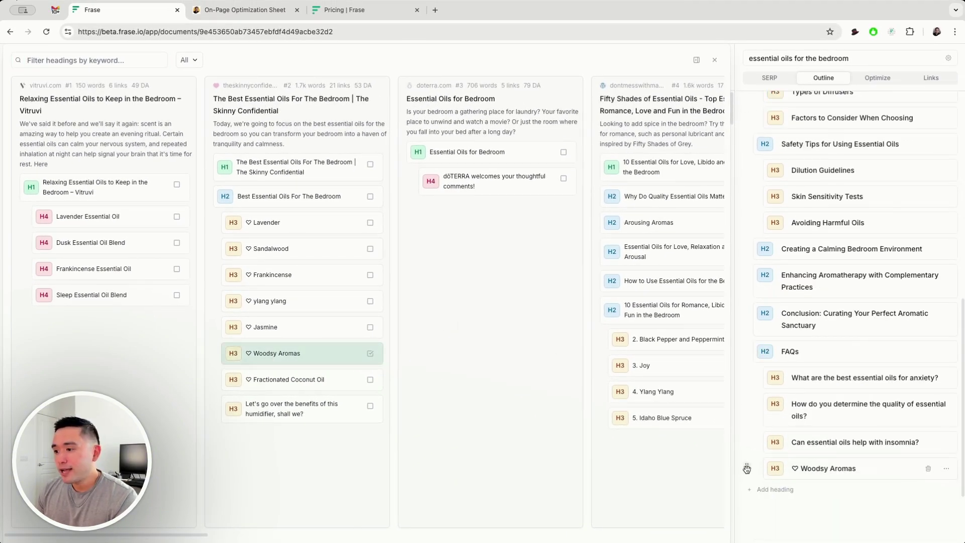
{"action": "mouse_move", "coordinate": [747, 465]}
{"action": "left_mouse_down"}
{"action": "mouse_move", "coordinate": [767, 213]}
{"action": "mouse_move", "coordinate": [770, 264]}
{"action": "mouse_move", "coordinate": [754, 291]}
{"action": "left_mouse_up"}
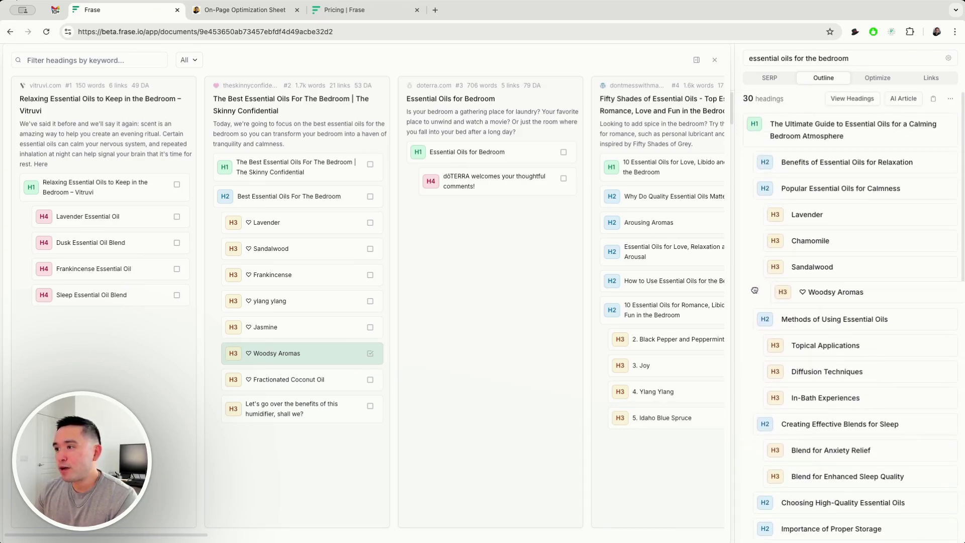
{"action": "left_click_drag", "start_coordinate": [754, 291], "coordinate": [756, 292]}
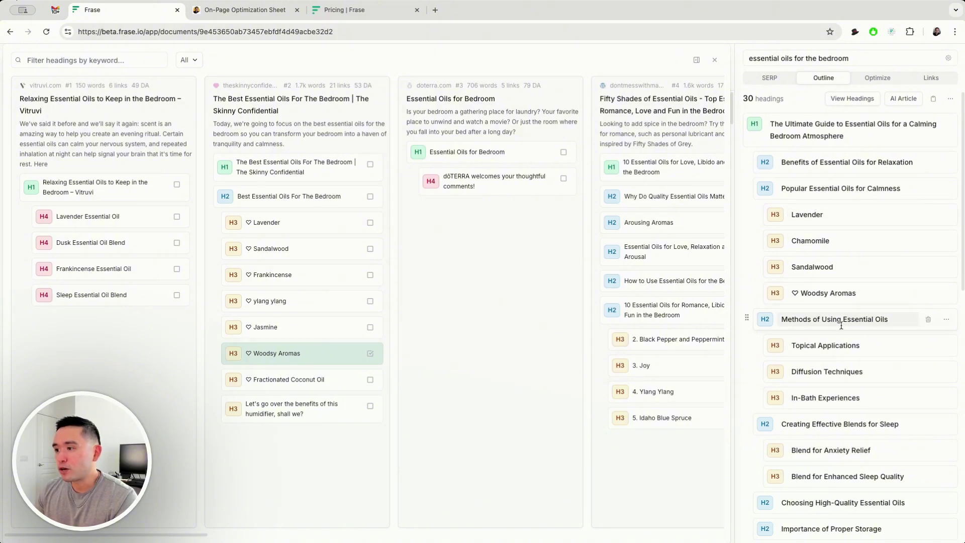
{"action": "left_click", "coordinate": [930, 79]}
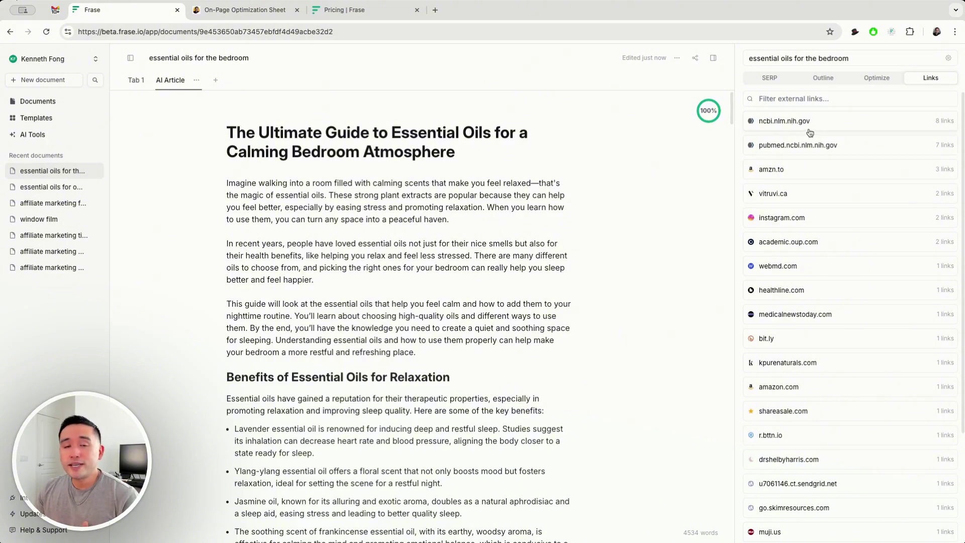
- Scroll the article and return to the SERP results with People Also Ask questions
{"action": "scroll", "coordinate": [542, 191], "scroll_direction": "down", "scroll_amount": 5}
{"action": "scroll", "coordinate": [542, 191], "scroll_direction": "down", "scroll_amount": 3}
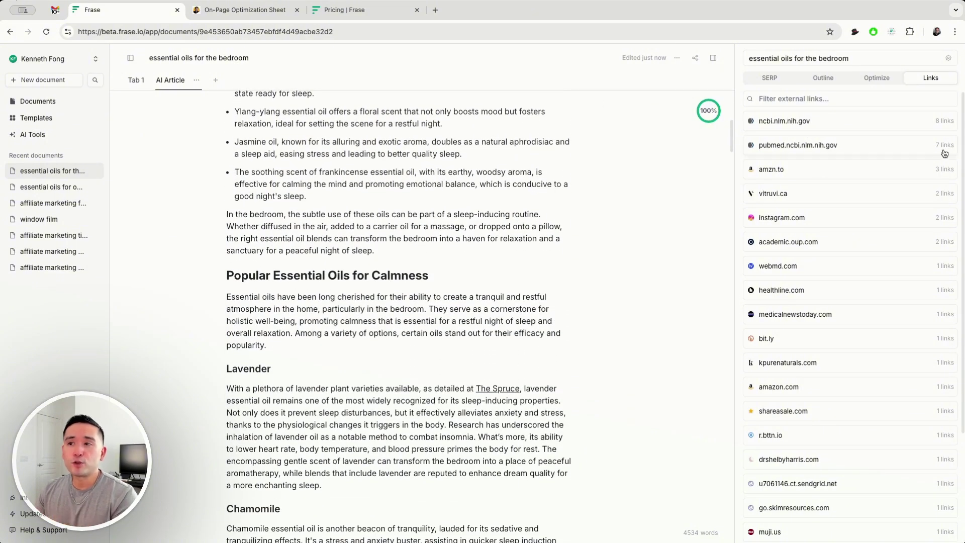
{"action": "scroll", "coordinate": [549, 224], "scroll_direction": "up", "scroll_amount": 4}
{"action": "scroll", "coordinate": [610, 219], "scroll_direction": "up", "scroll_amount": 4}
{"action": "left_click", "coordinate": [770, 78]}
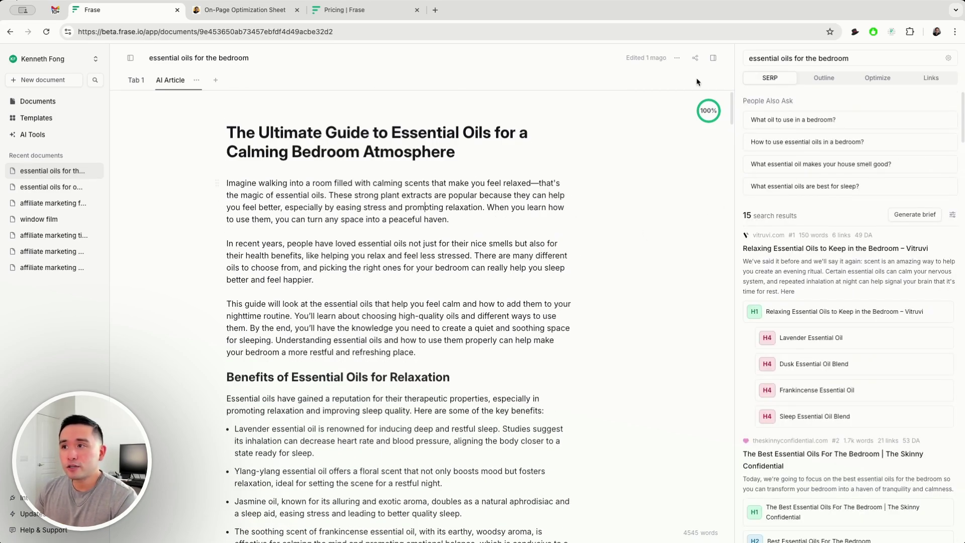
- Check the document's sharing options, then review Frase's integrations list, including the WordPress Plugin
{"action": "left_click", "coordinate": [696, 59]}
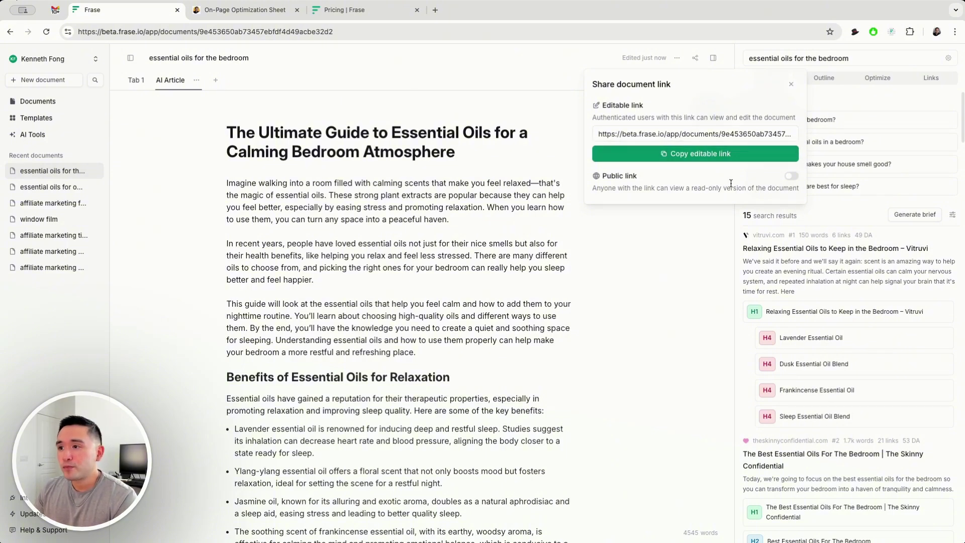
{"action": "left_click", "coordinate": [499, 210]}
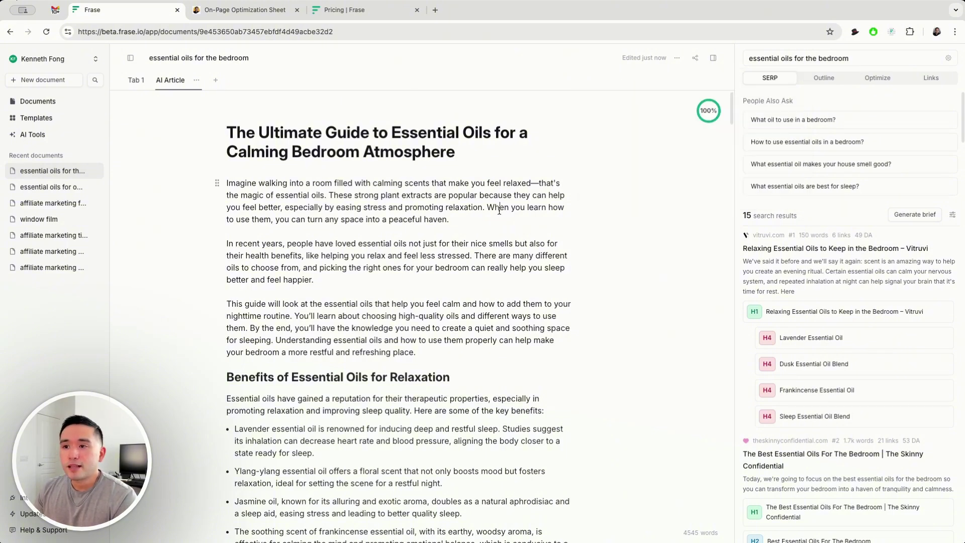
{"action": "left_click", "coordinate": [25, 498]}
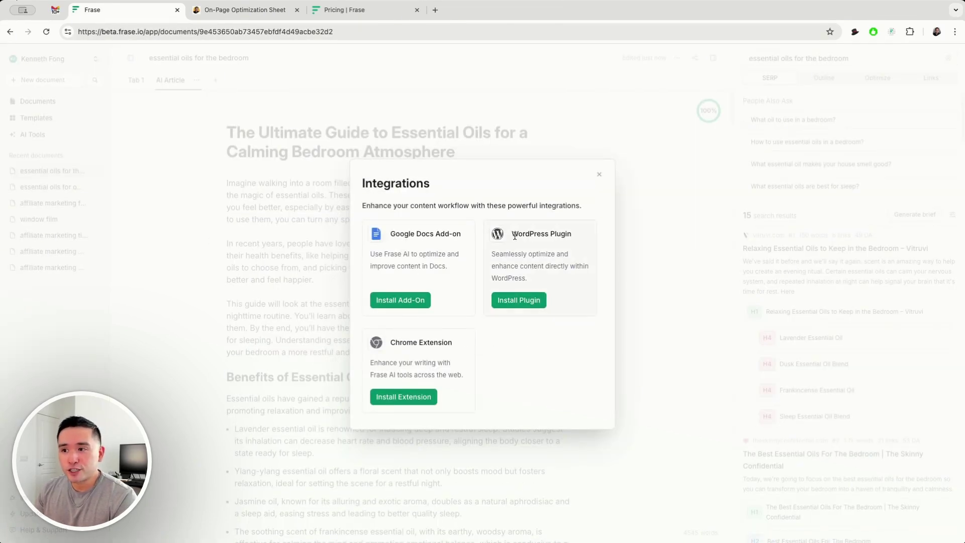
{"action": "left_click_drag", "start_coordinate": [512, 234], "coordinate": [573, 234]}
{"action": "left_click", "coordinate": [573, 234]}
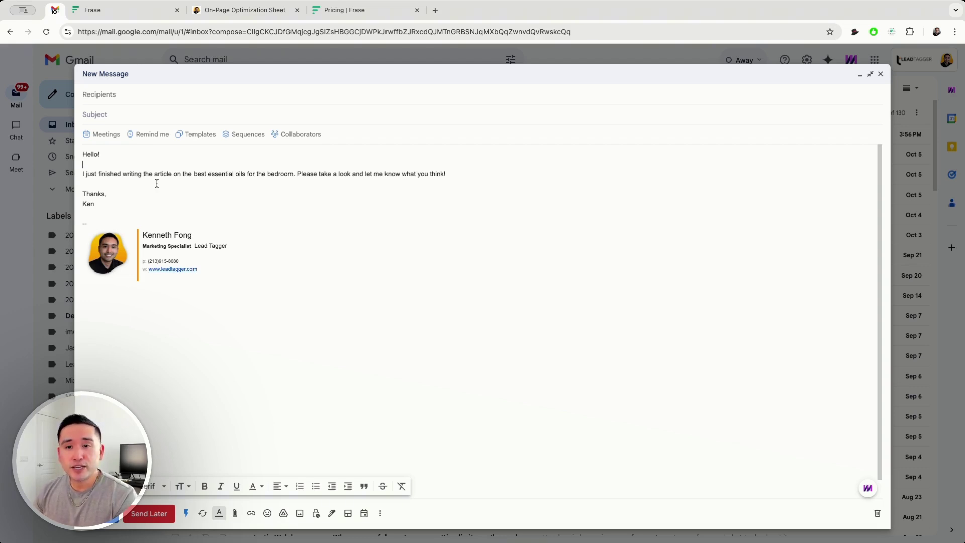
- Select the email's main sentence and browse Frase's tone and transform options for it
{"action": "left_click", "coordinate": [84, 174]}
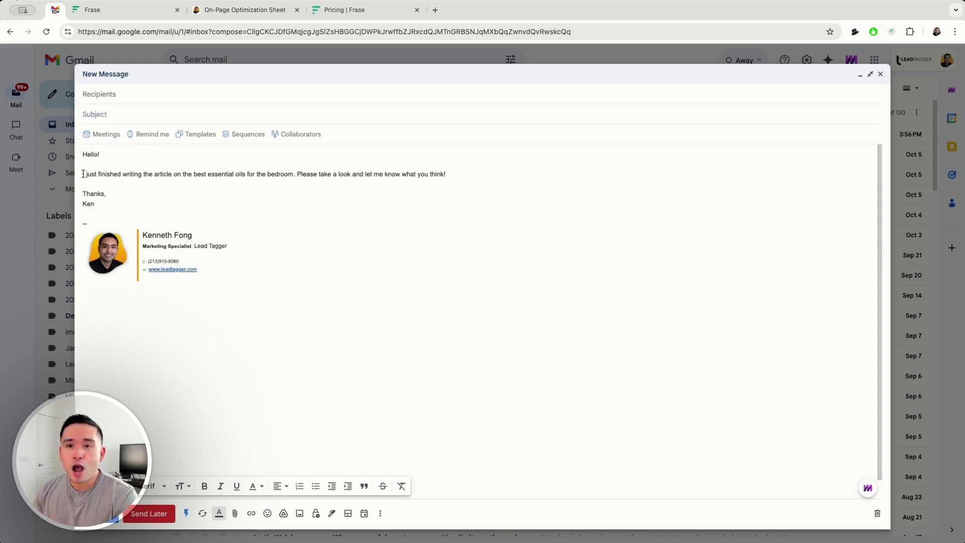
{"action": "left_click_drag", "start_coordinate": [83, 173], "coordinate": [466, 174]}
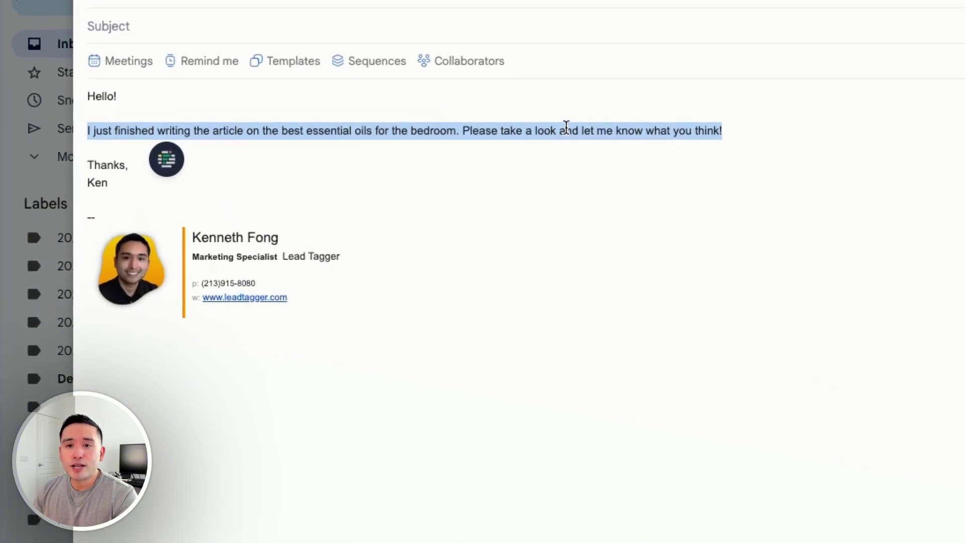
{"action": "left_click", "coordinate": [167, 167]}
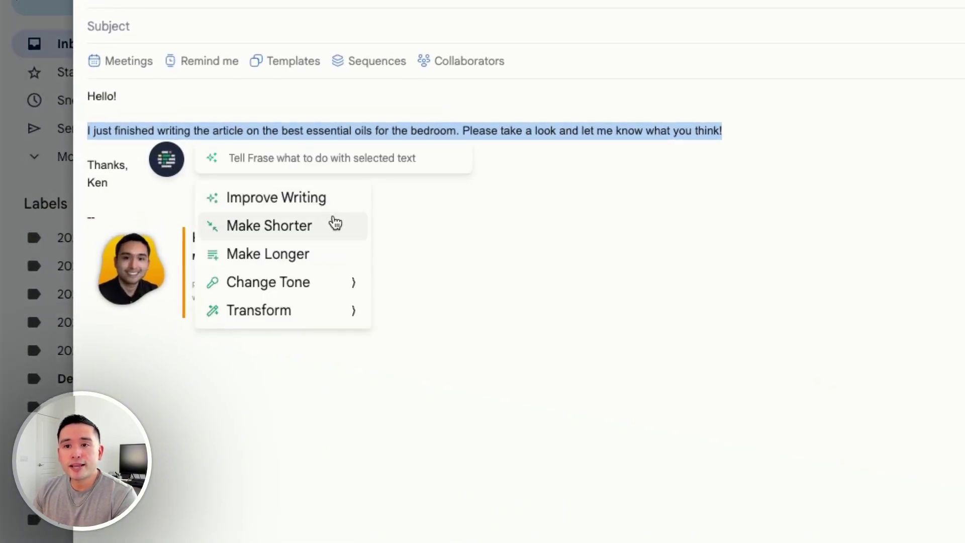
{"action": "left_click", "coordinate": [342, 283]}
{"action": "scroll", "coordinate": [451, 367], "scroll_direction": "down", "scroll_amount": 2}
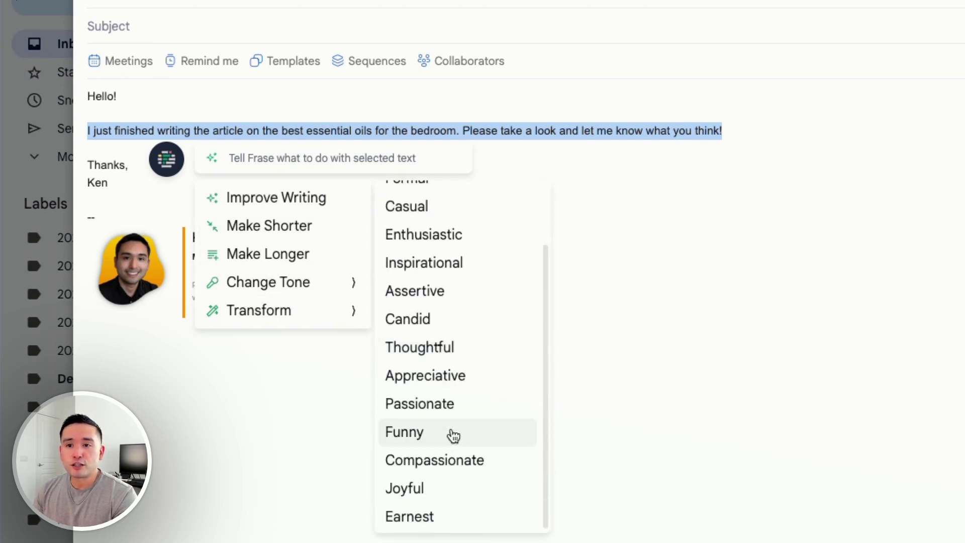
{"action": "left_click", "coordinate": [354, 314]}
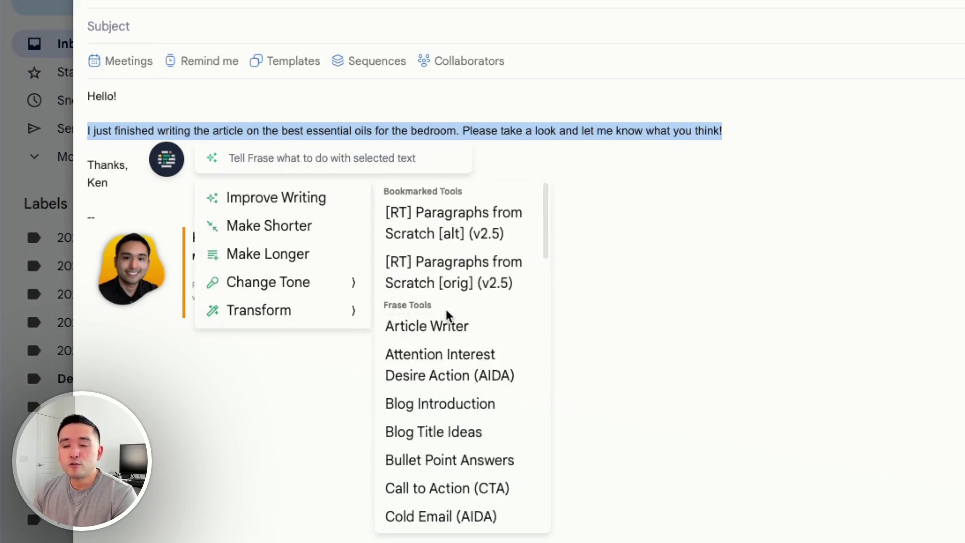
{"action": "scroll", "coordinate": [448, 315], "scroll_direction": "down", "scroll_amount": 1}
{"action": "scroll", "coordinate": [423, 289], "scroll_direction": "down", "scroll_amount": 3}
{"action": "scroll", "coordinate": [442, 326], "scroll_direction": "down", "scroll_amount": 3}
{"action": "scroll", "coordinate": [461, 392], "scroll_direction": "up", "scroll_amount": 3}
{"action": "scroll", "coordinate": [459, 412], "scroll_direction": "up", "scroll_amount": 3}
{"action": "scroll", "coordinate": [462, 405], "scroll_direction": "up", "scroll_amount": 1}
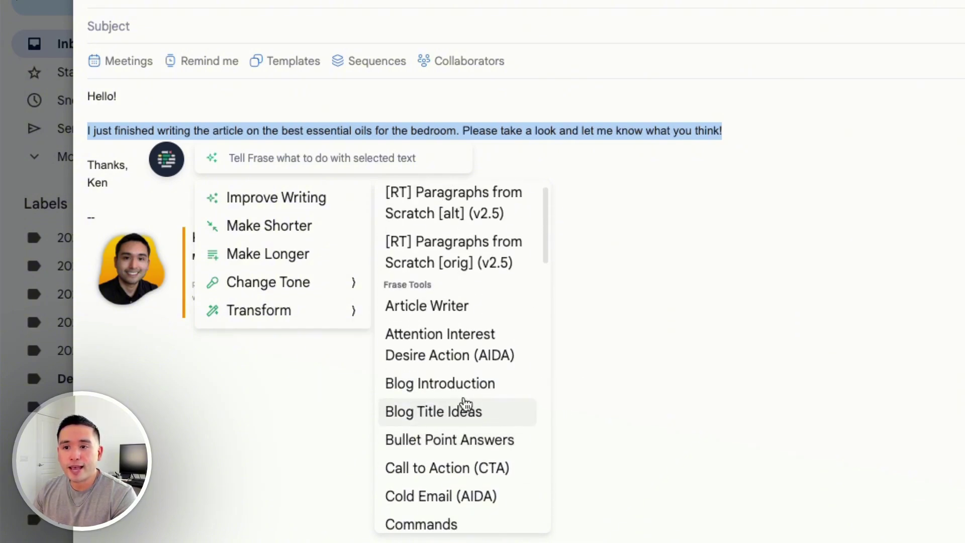
{"action": "scroll", "coordinate": [445, 310], "scroll_direction": "down", "scroll_amount": 1}
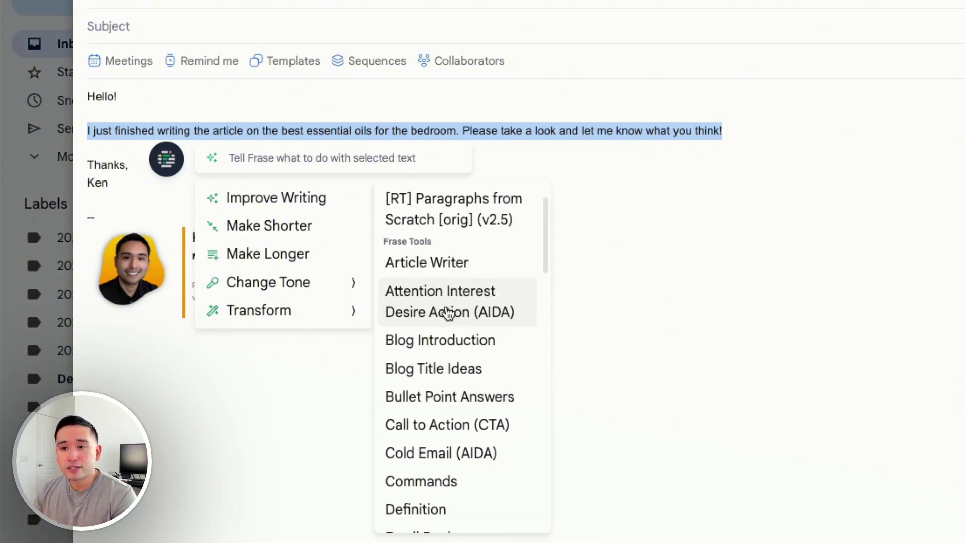
{"action": "scroll", "coordinate": [507, 318], "scroll_direction": "down", "scroll_amount": 1}
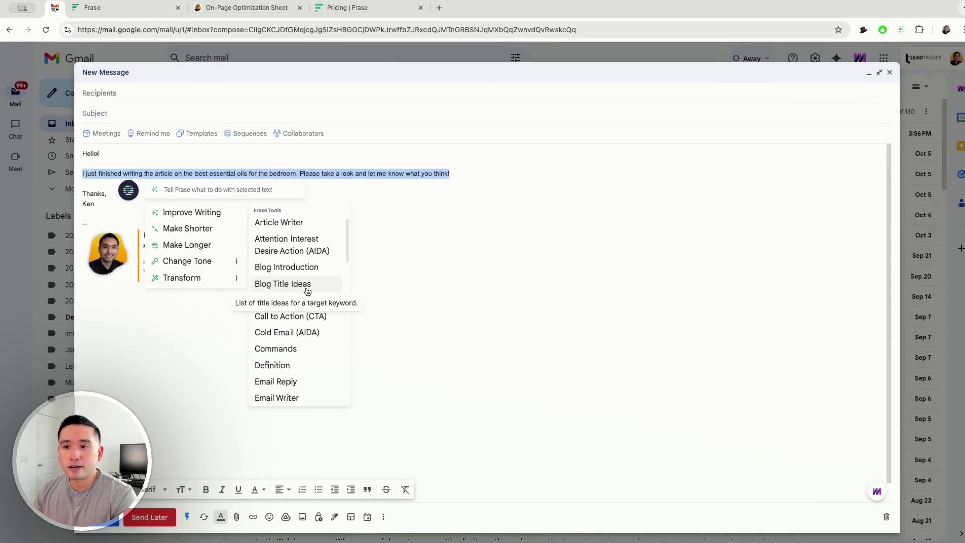
{"action": "scroll", "coordinate": [302, 284], "scroll_direction": "down", "scroll_amount": 2}
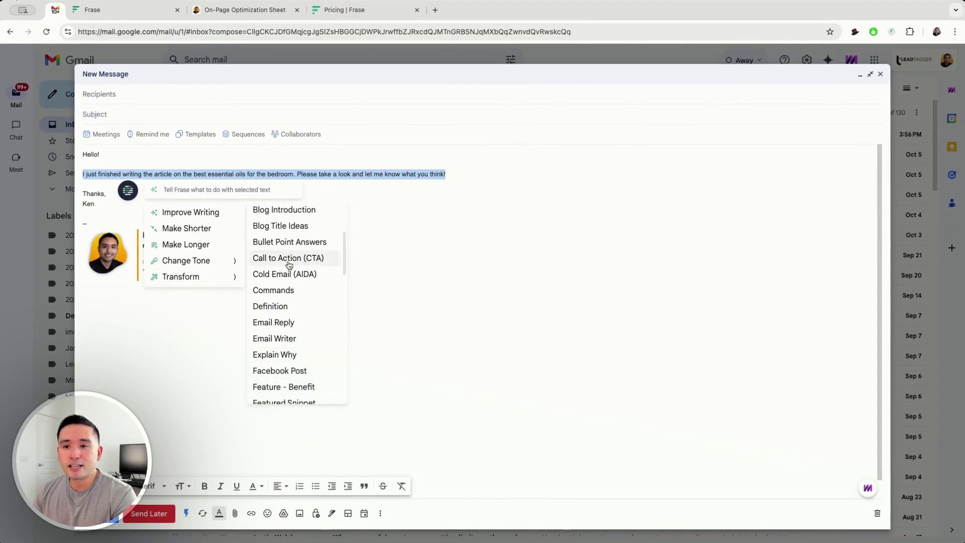
{"action": "scroll", "coordinate": [289, 264], "scroll_direction": "up", "scroll_amount": 3}
{"action": "scroll", "coordinate": [287, 262], "scroll_direction": "up", "scroll_amount": 2}
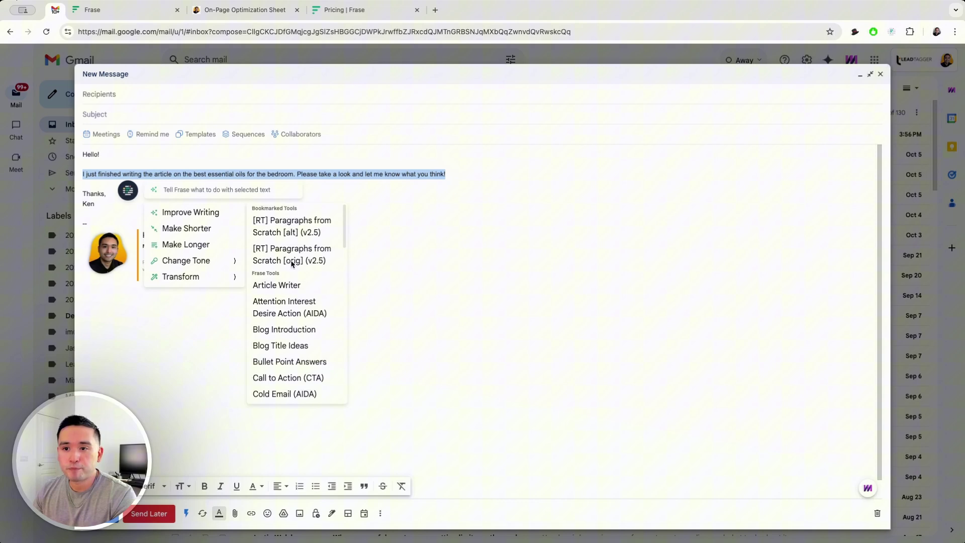
- Expand the sentence with Frase's Make Longer and accept the rewrite into the email
{"action": "left_click", "coordinate": [200, 246]}
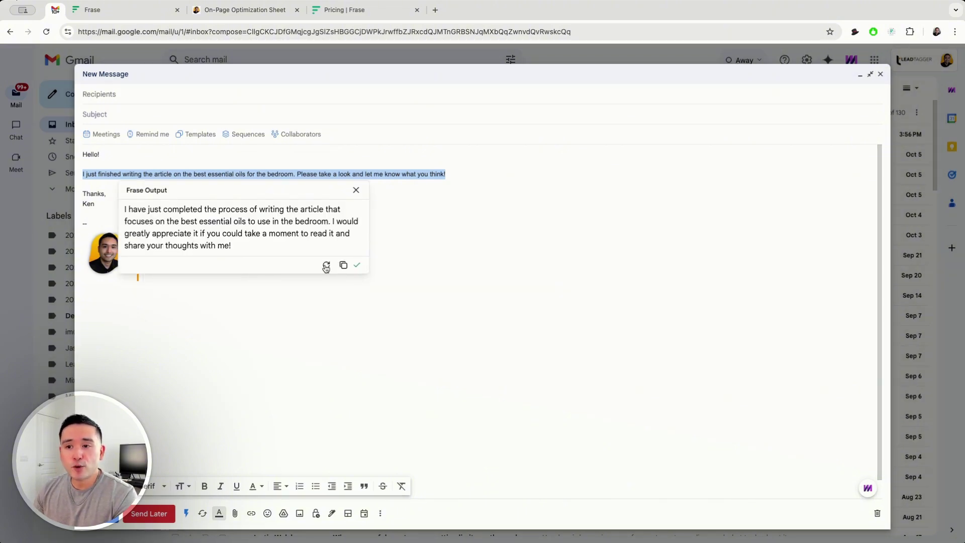
{"action": "left_click", "coordinate": [355, 266]}
{"action": "left_click", "coordinate": [368, 183]}
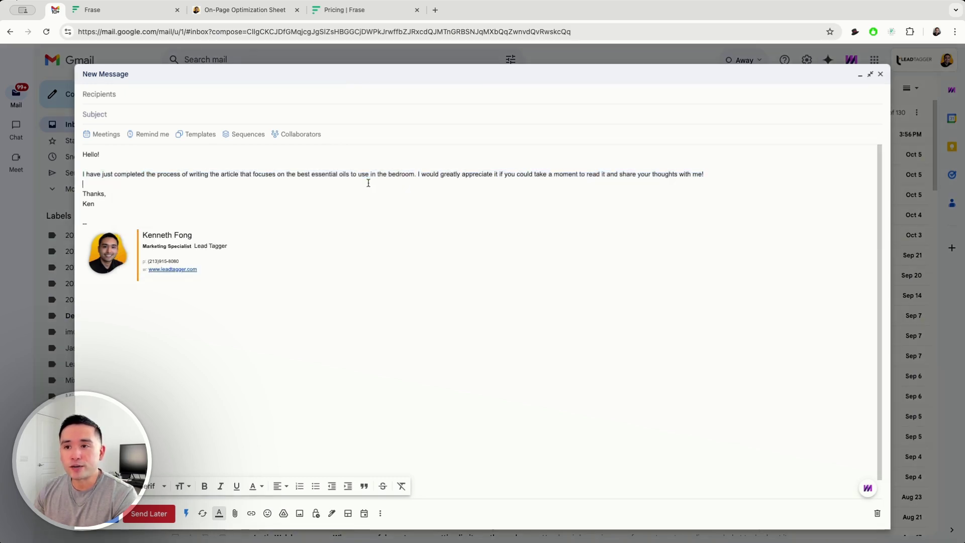
{"action": "left_click_drag", "start_coordinate": [262, 174], "coordinate": [495, 174]}
{"action": "left_click", "coordinate": [495, 174]}
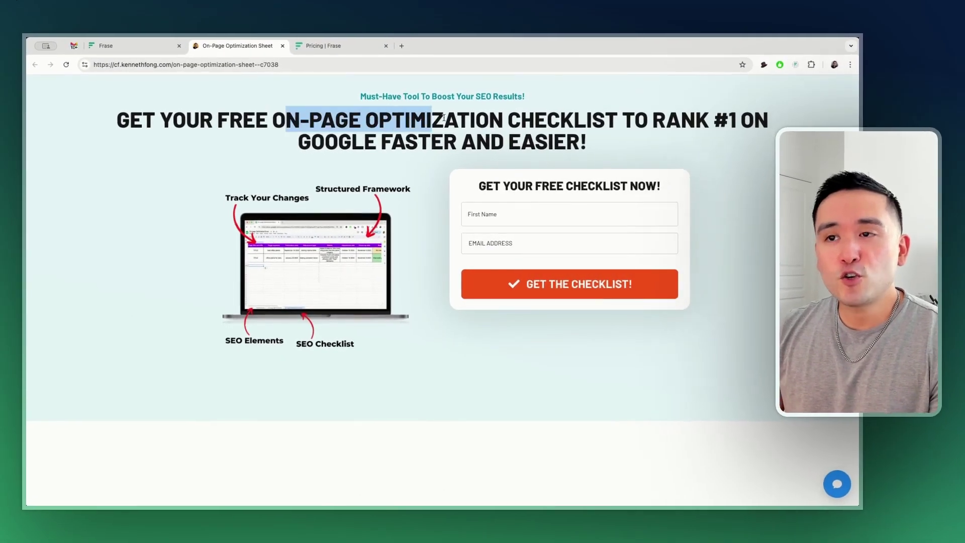
- Highlight the On-Page Optimization Checklist headline, then clear the highlight
{"action": "left_click_drag", "start_coordinate": [464, 121], "coordinate": [618, 125]}
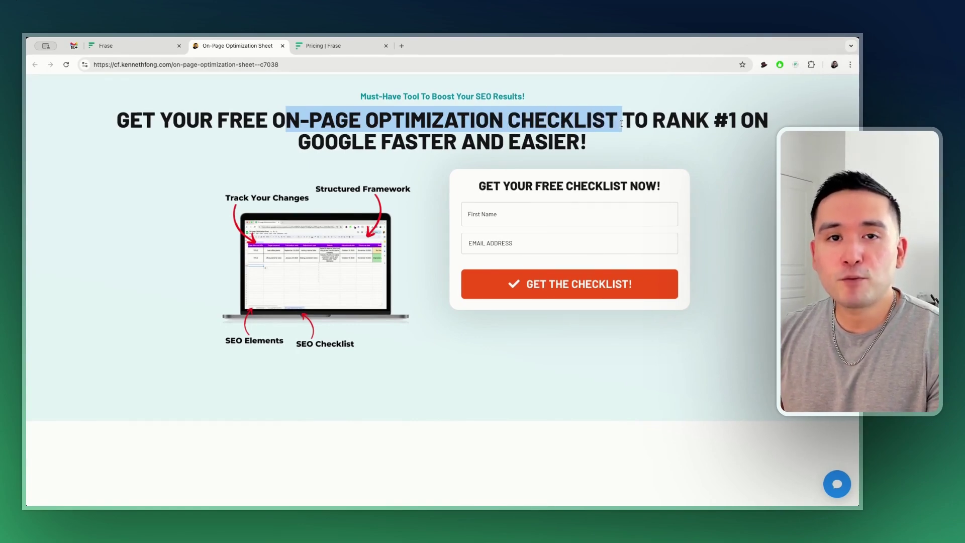
{"action": "left_click", "coordinate": [349, 124]}
{"action": "left_click", "coordinate": [322, 46]}
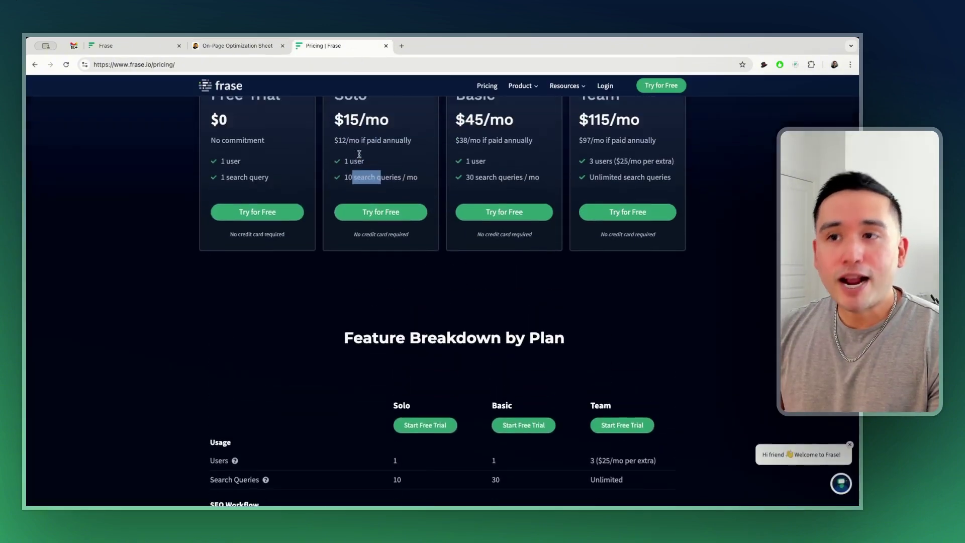
{"action": "scroll", "coordinate": [359, 154], "scroll_direction": "up", "scroll_amount": 3}
{"action": "left_click", "coordinate": [359, 167]}
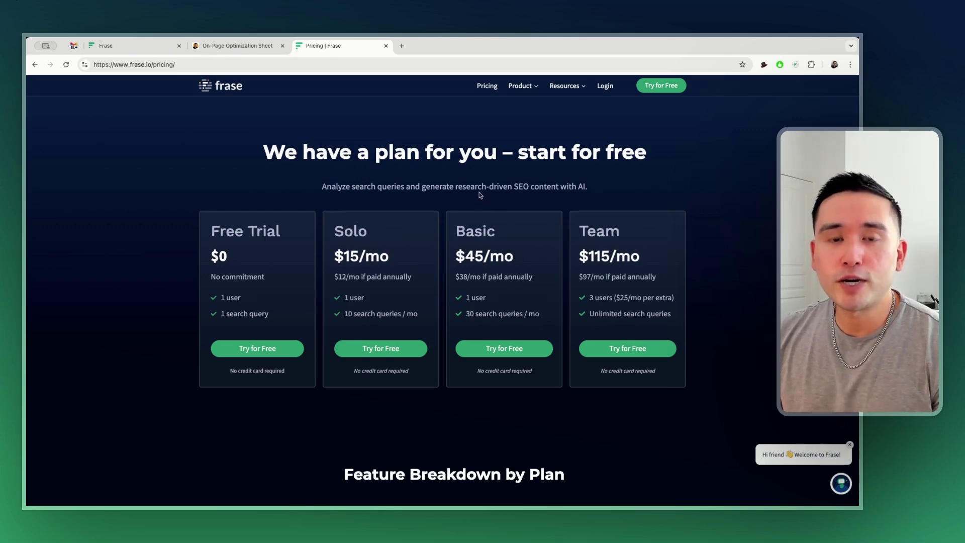
{"action": "scroll", "coordinate": [479, 195], "scroll_direction": "down", "scroll_amount": 1}
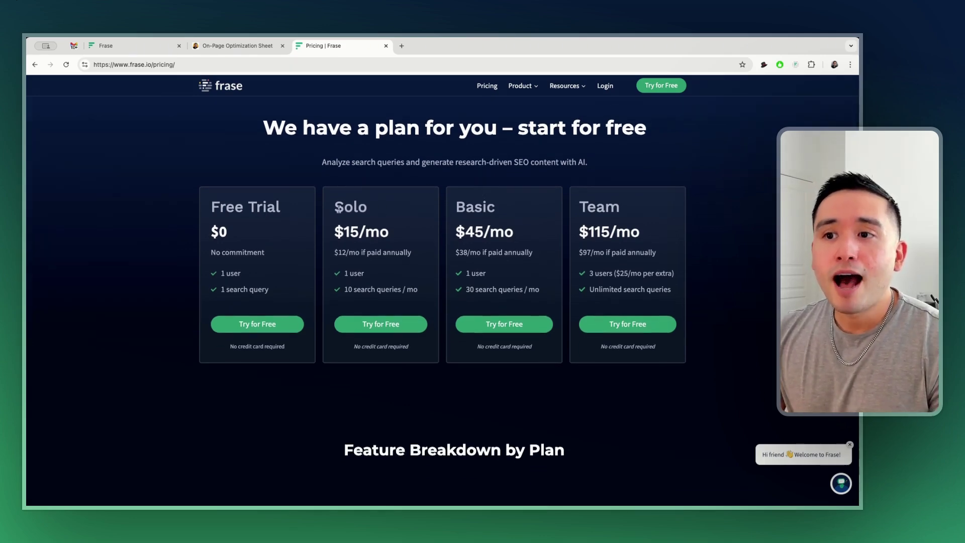
{"action": "left_click_drag", "start_coordinate": [335, 207], "coordinate": [393, 211]}
{"action": "left_click_drag", "start_coordinate": [460, 205], "coordinate": [506, 210]}
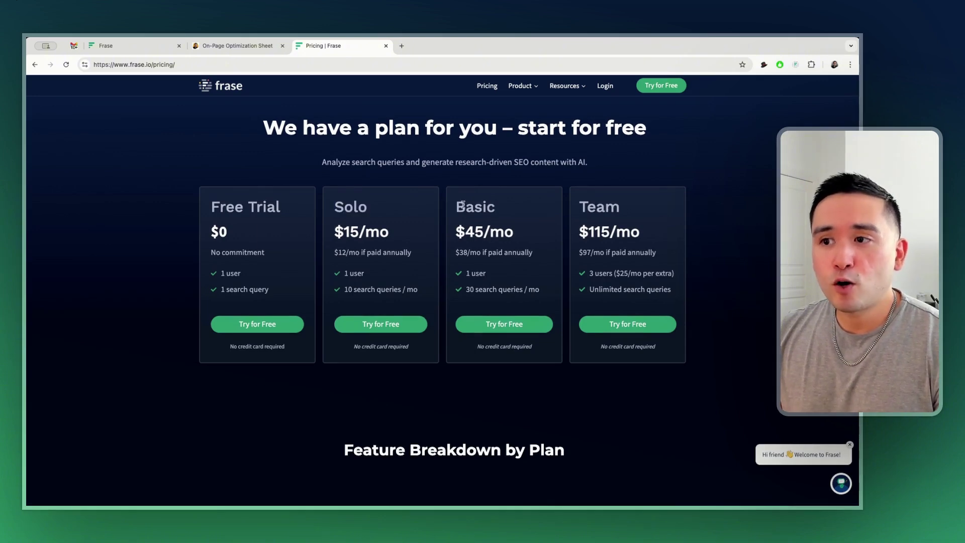
{"action": "left_click", "coordinate": [507, 210]}
{"action": "left_click_drag", "start_coordinate": [335, 231], "coordinate": [388, 234]}
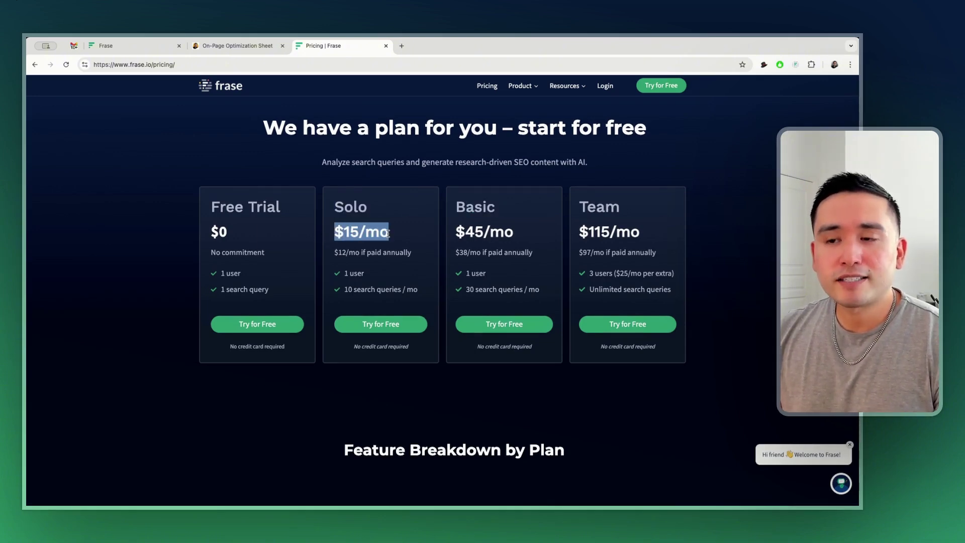
{"action": "left_click", "coordinate": [387, 231]}
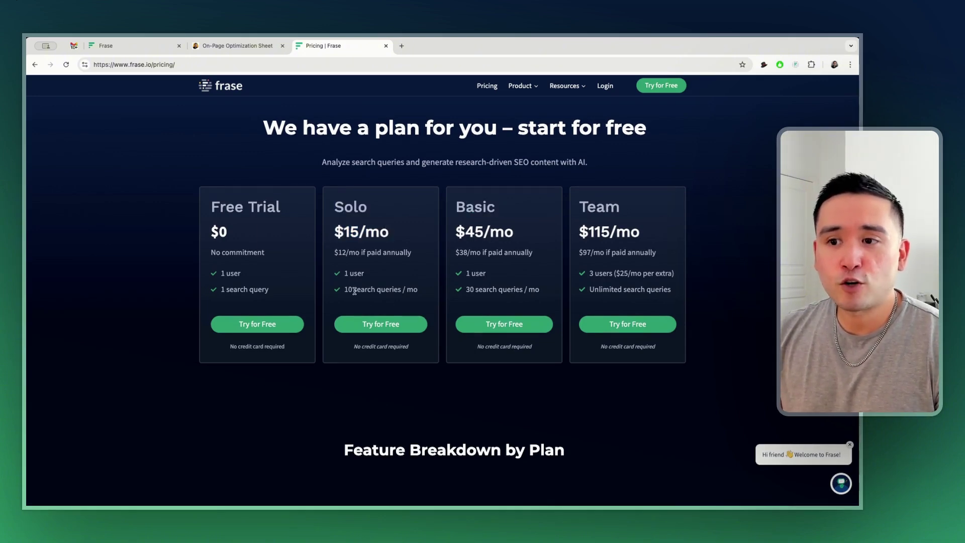
{"action": "left_click_drag", "start_coordinate": [346, 290], "coordinate": [436, 294]}
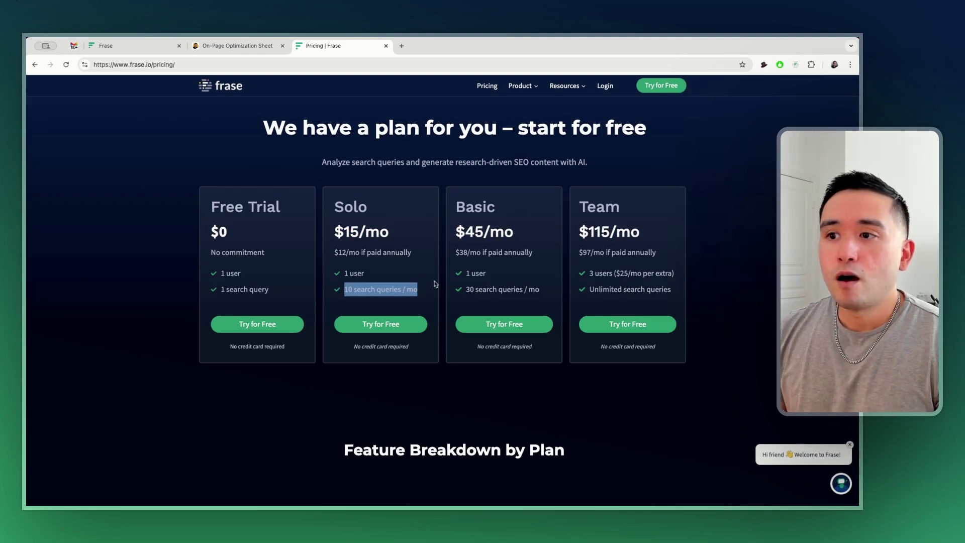
{"action": "left_click_drag", "start_coordinate": [458, 226], "coordinate": [513, 233]}
{"action": "left_click", "coordinate": [521, 236]}
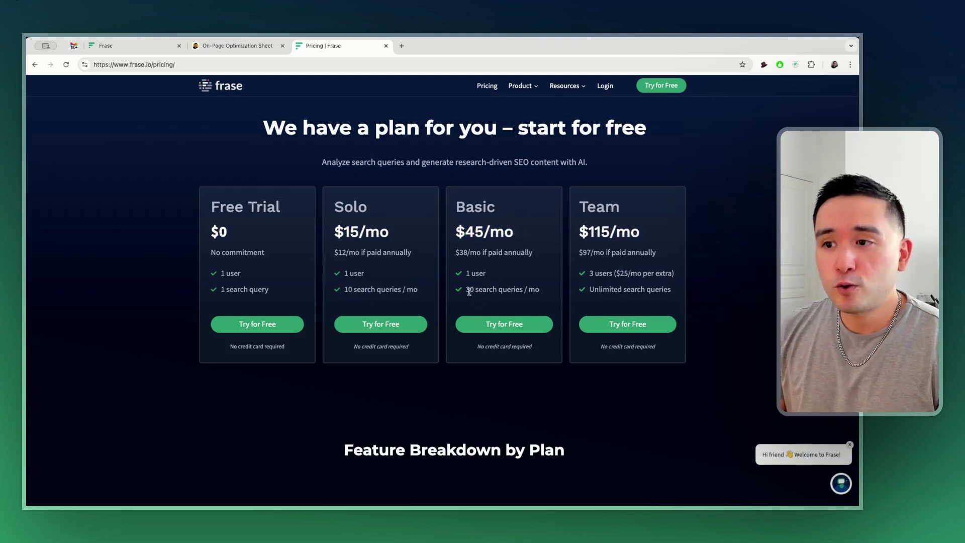
{"action": "left_click_drag", "start_coordinate": [466, 290], "coordinate": [524, 286]}
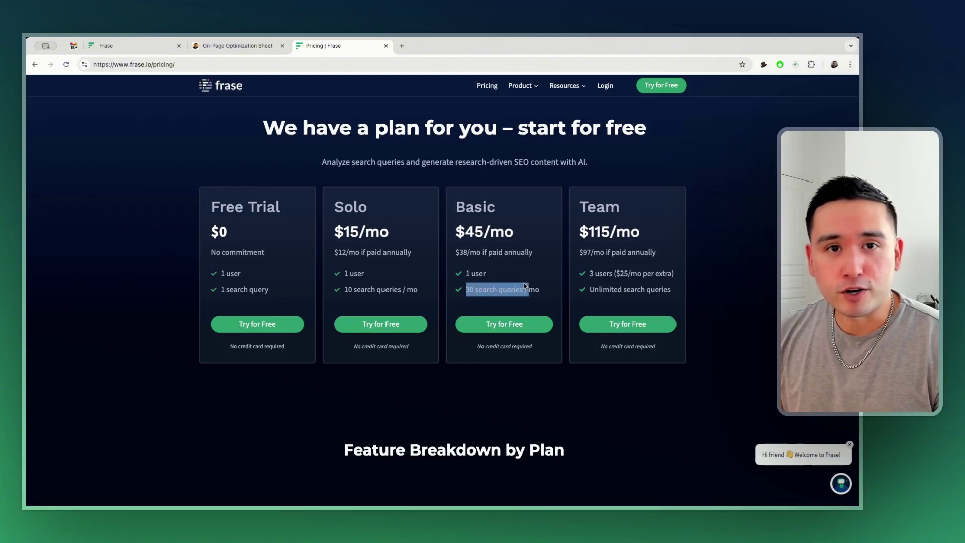
{"action": "left_click", "coordinate": [524, 286]}
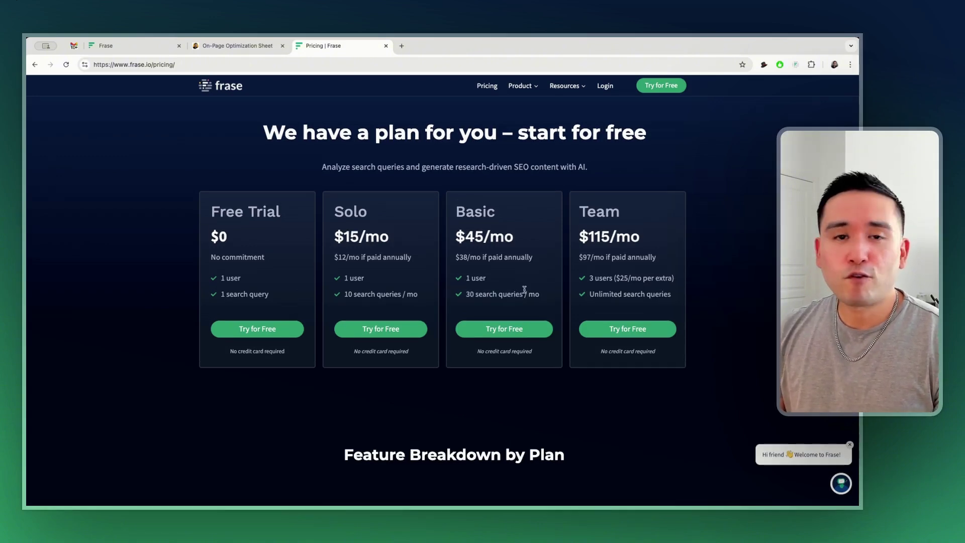